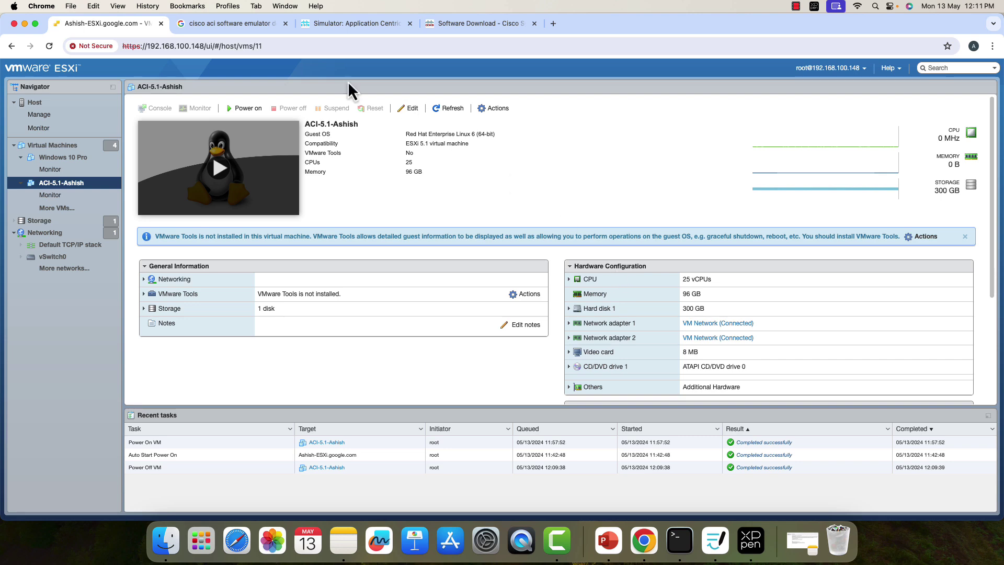
Examine the Cisco ACI Simulator download pages, checking the release 5.1(3e) OVA parts and the size of part 1.
click(231, 27)
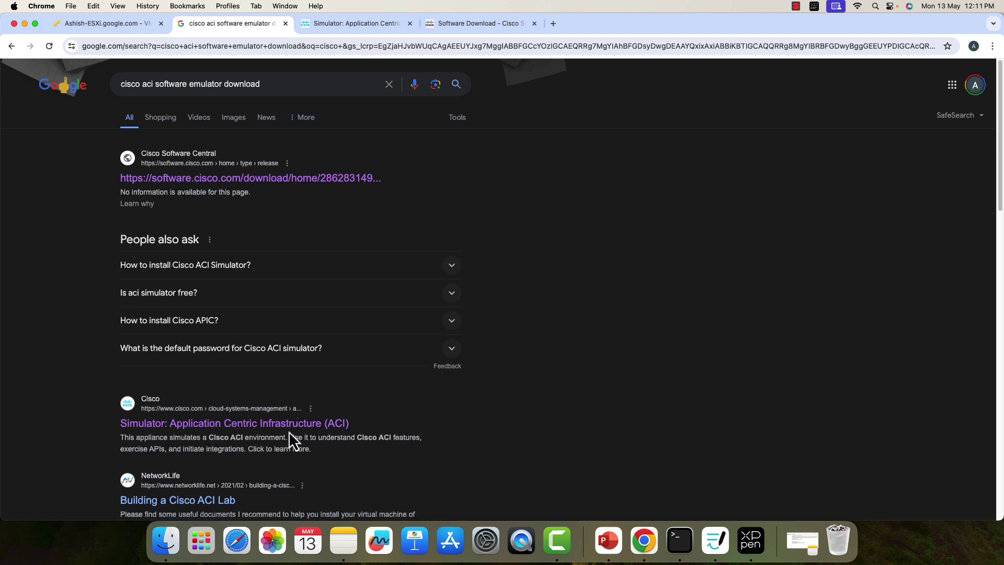
click(357, 31)
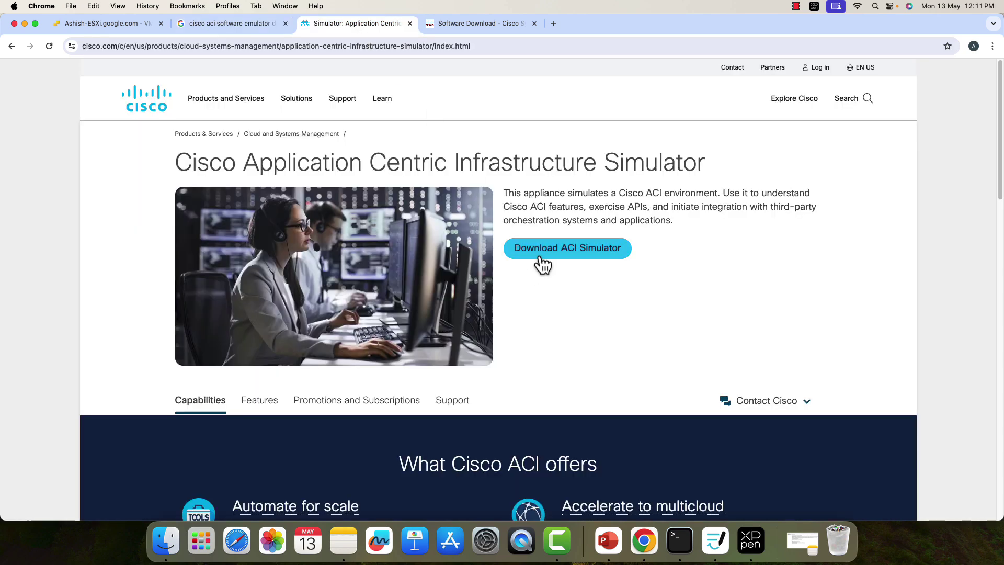
click(473, 26)
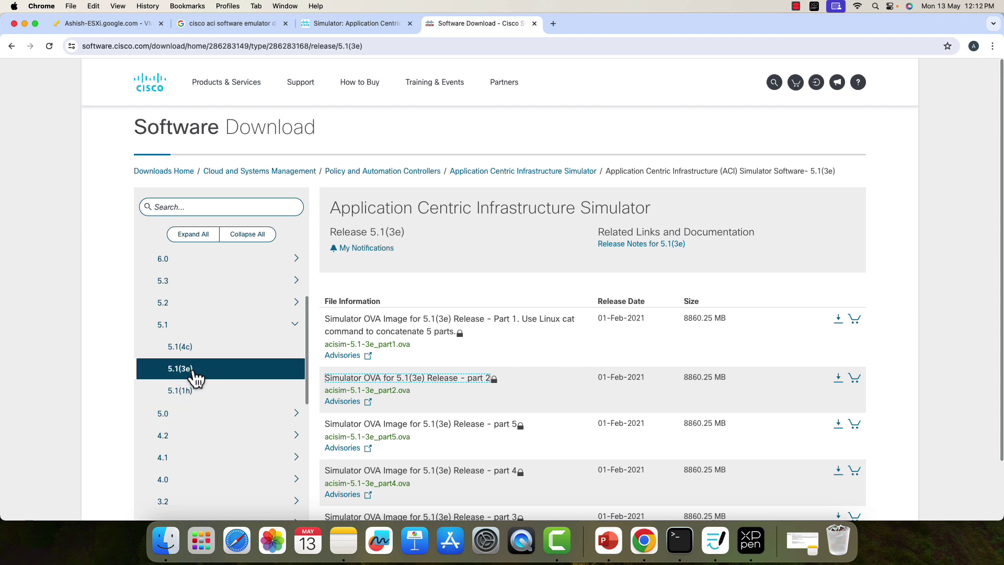
click(186, 374)
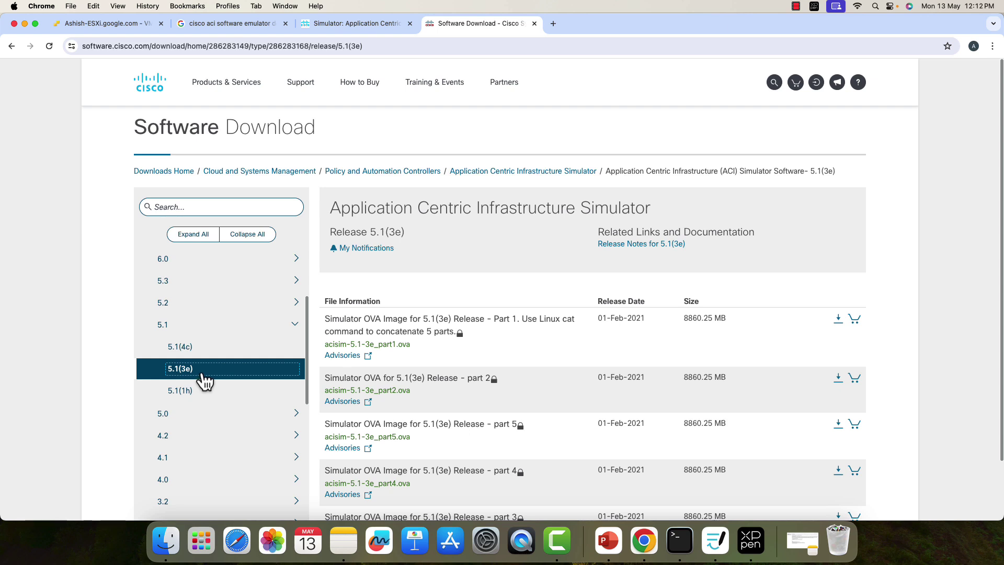
scroll(558, 441, down, 3)
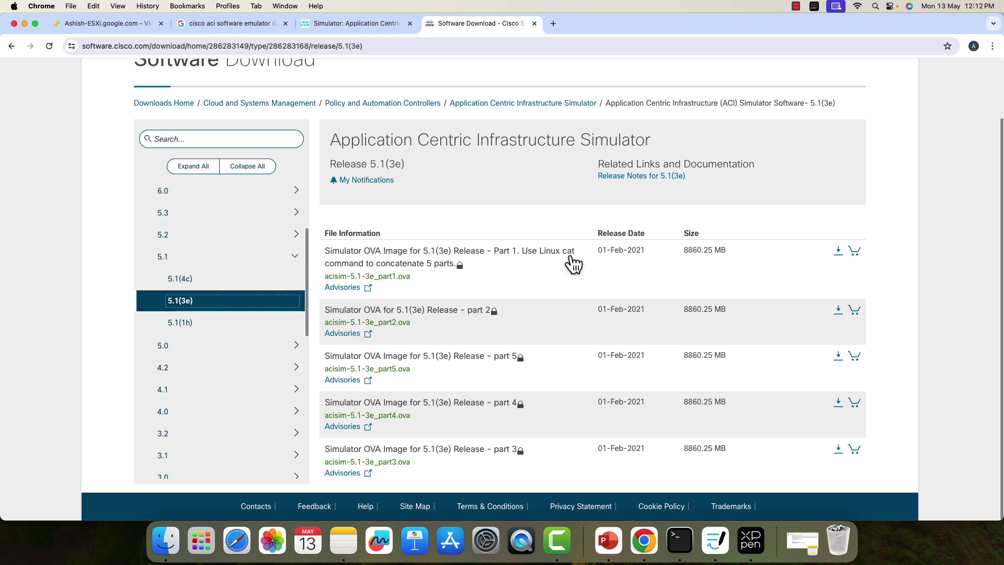
mouse_move(572, 262)
drag(684, 250, 724, 253)
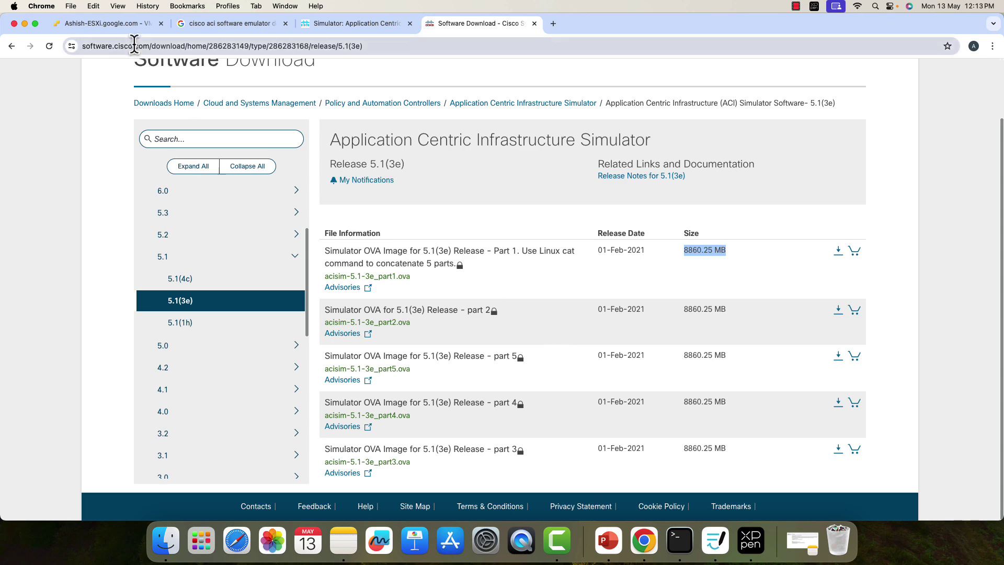
Go back to the ESXi host, power on the ACI 5.1 virtual machine and show its browser console full screen.
click(112, 28)
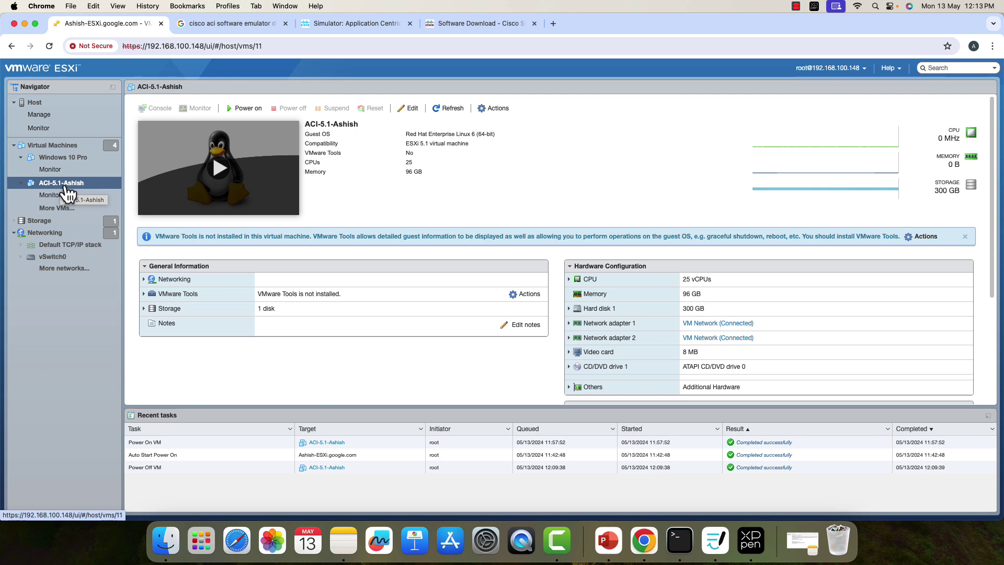
click(242, 110)
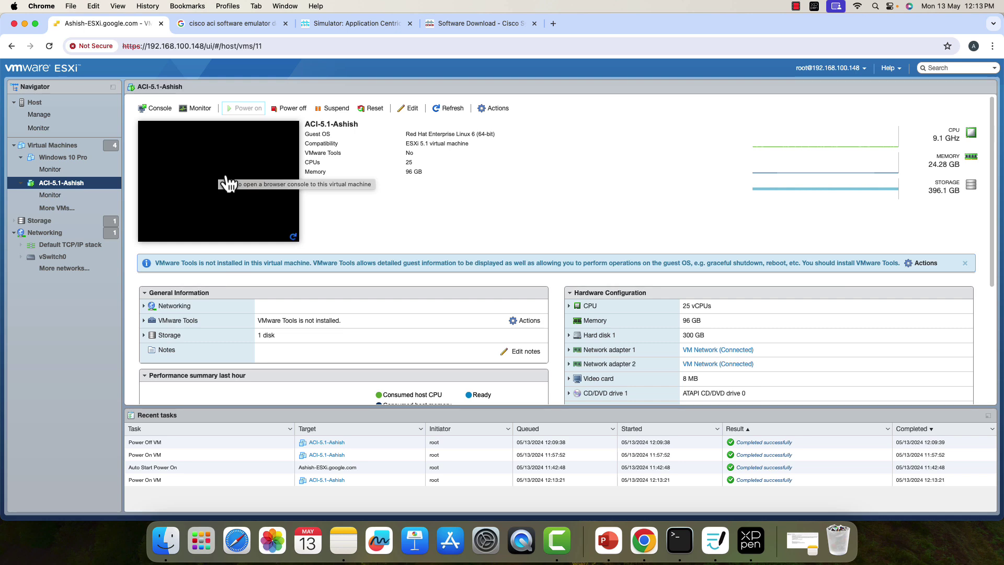
click(291, 180)
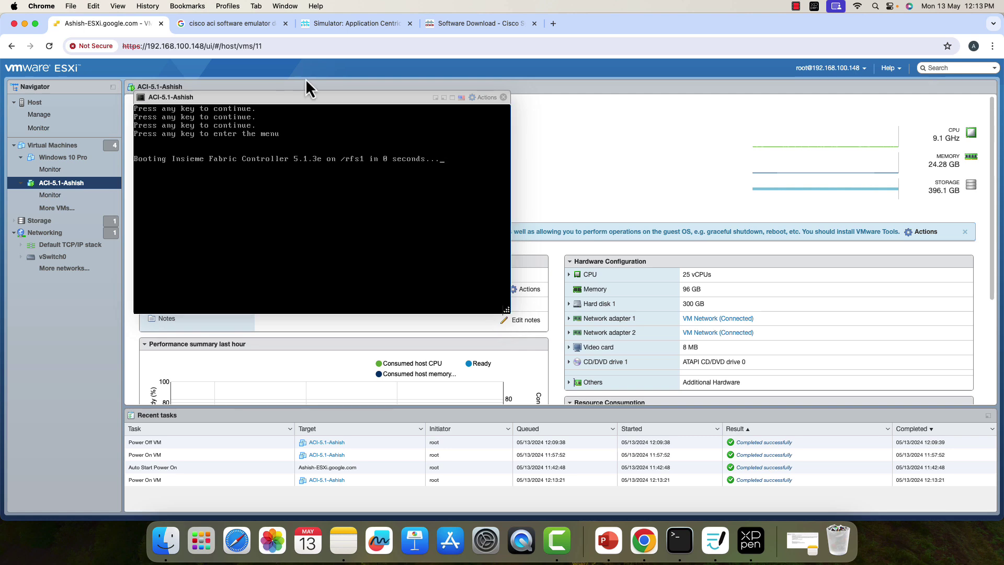
click(453, 97)
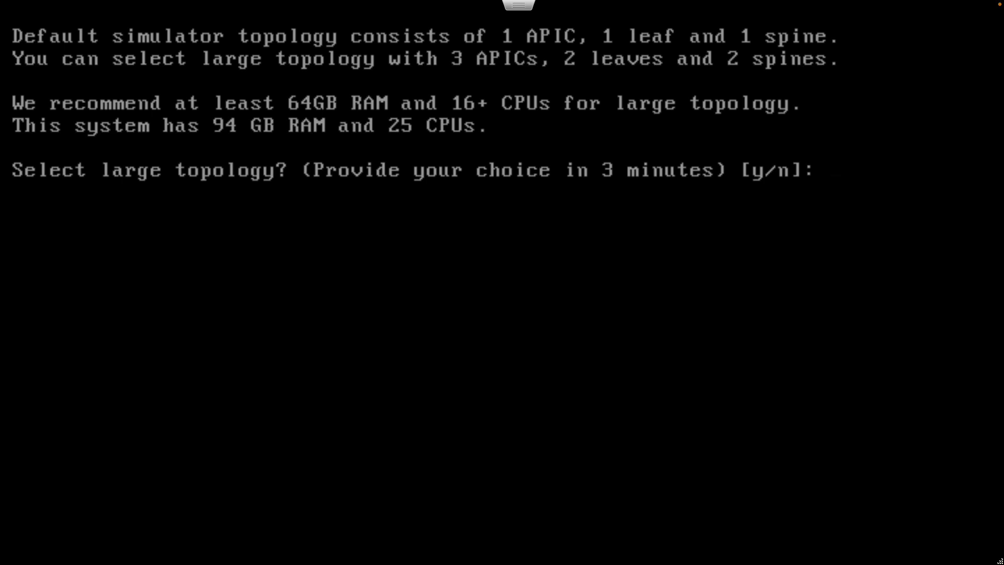
Select the large topology and name the fabric with the owner's first name plus "-aci", keeping the default fabric ID 1.
text(y)
key(Return)
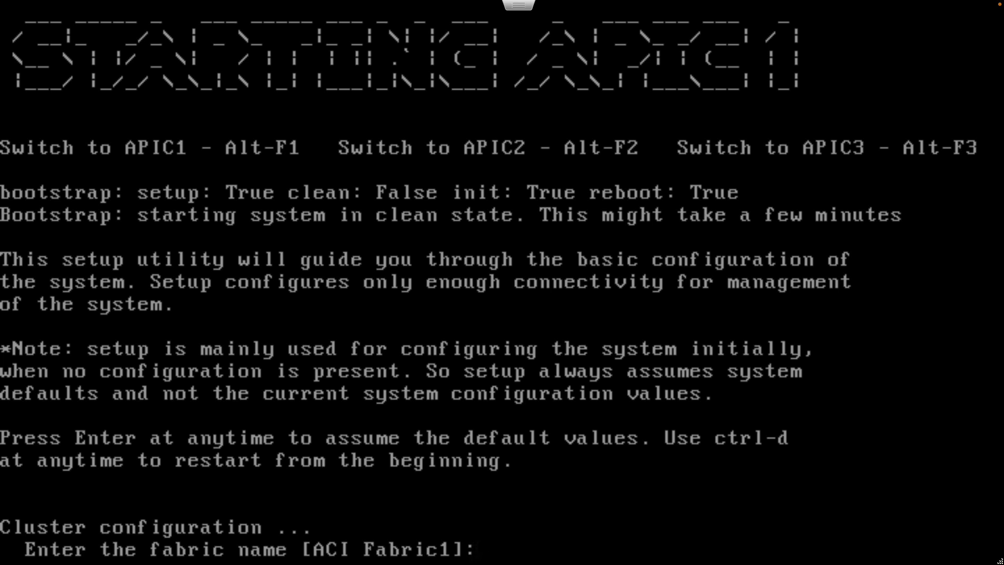
text(ashish-aci)
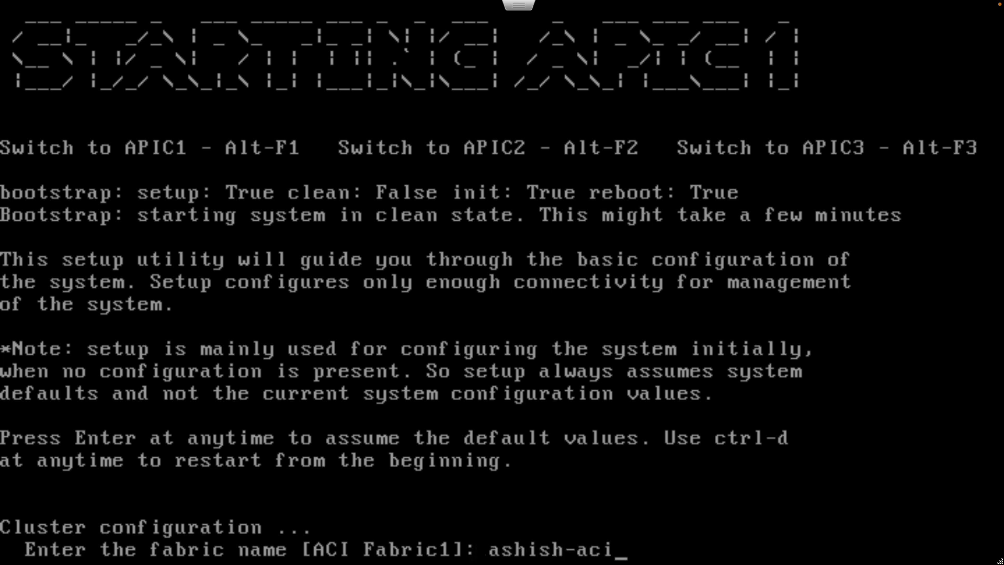
key(Return)
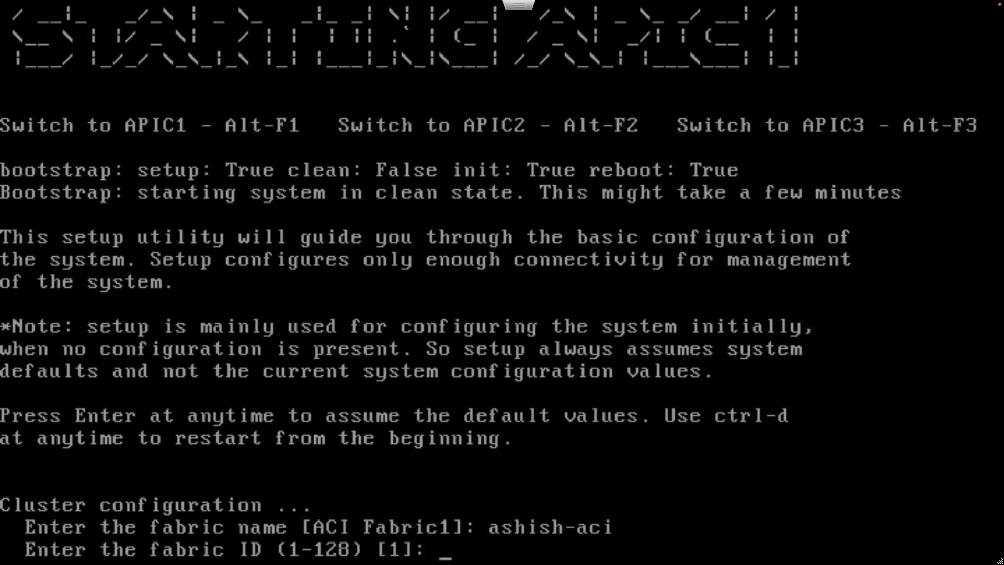
key(Return)
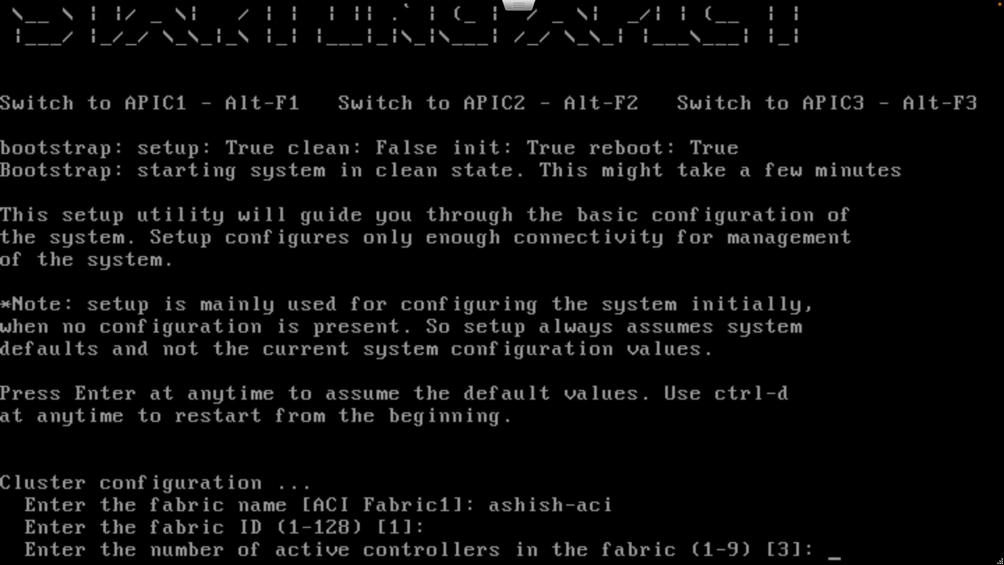
Set the number of active controllers in the fabric to 1 and the POD ID to 1.
text(1)
key(Return)
text(1)
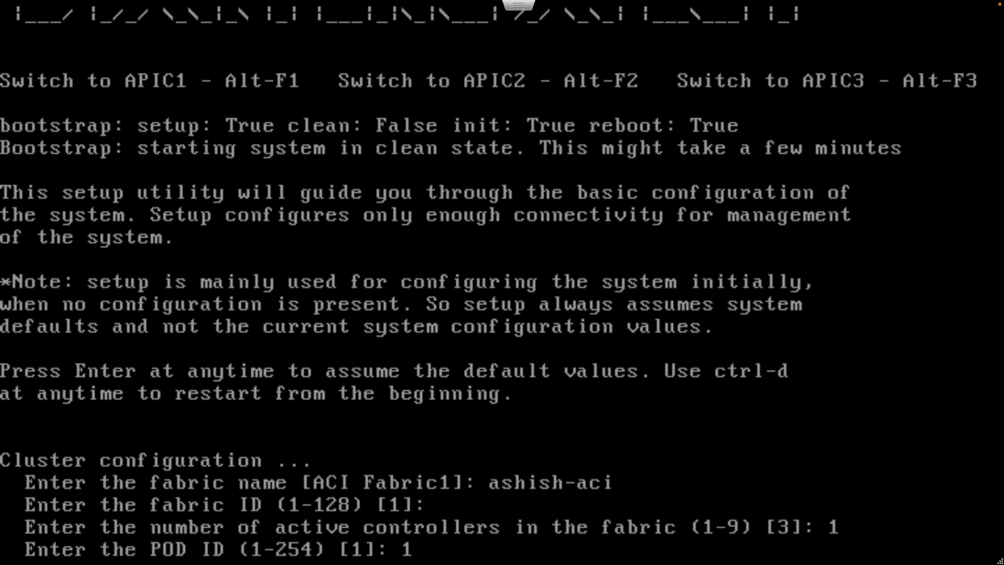
key(Return)
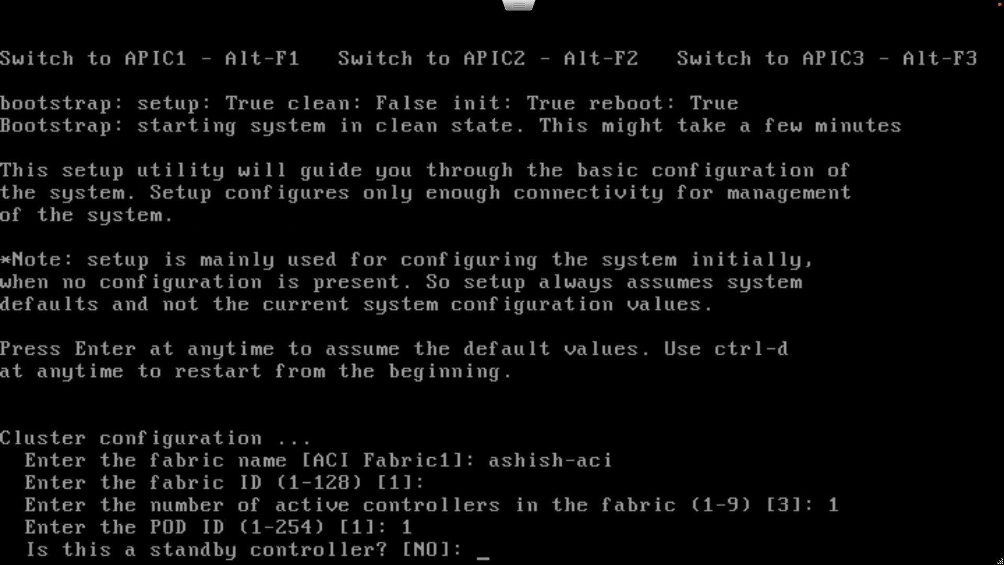
Accept NO for standby controller and controller ID 1, and name the controller with the owner's first name plus "-apic1".
key(Return)
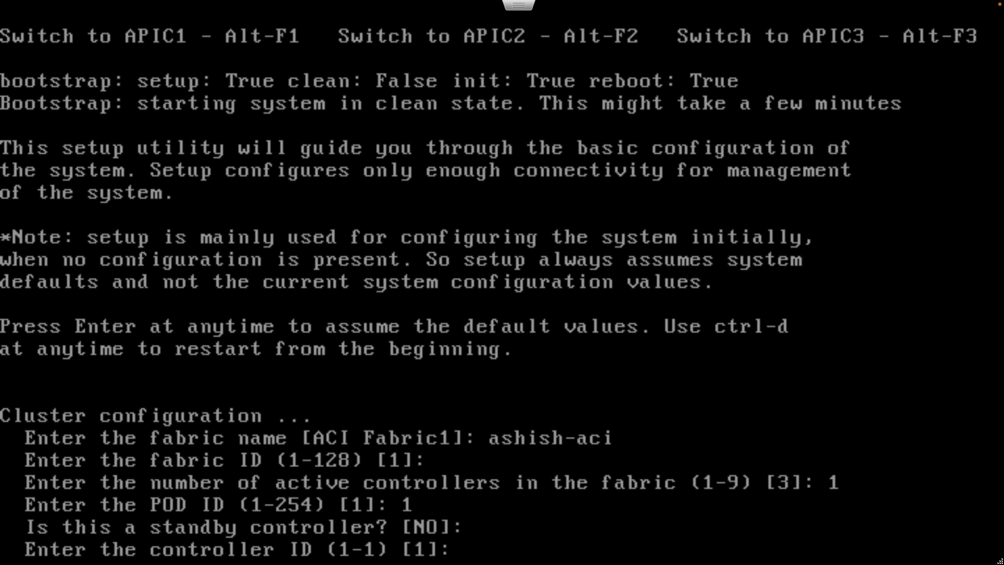
key(Return)
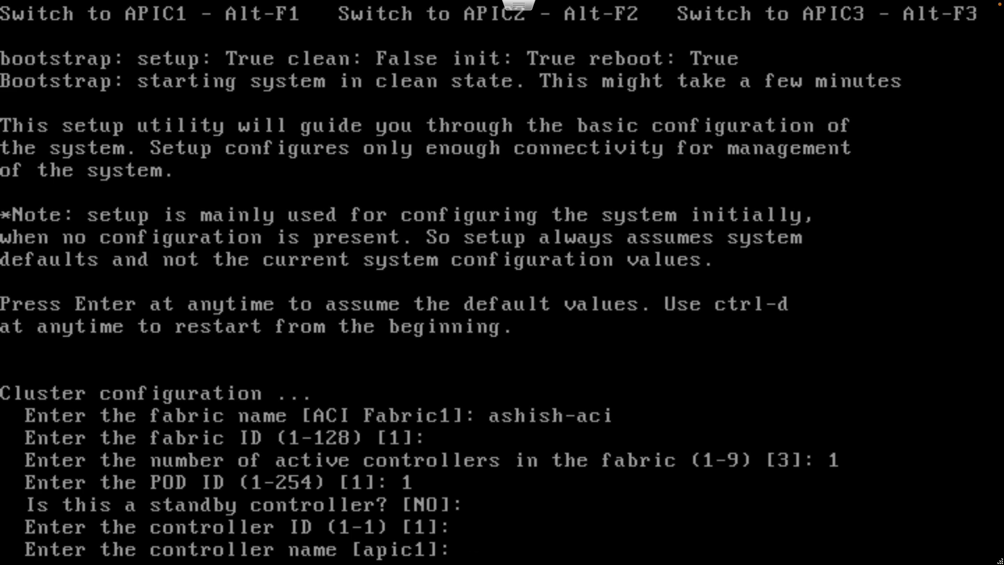
text(ashish-apic)
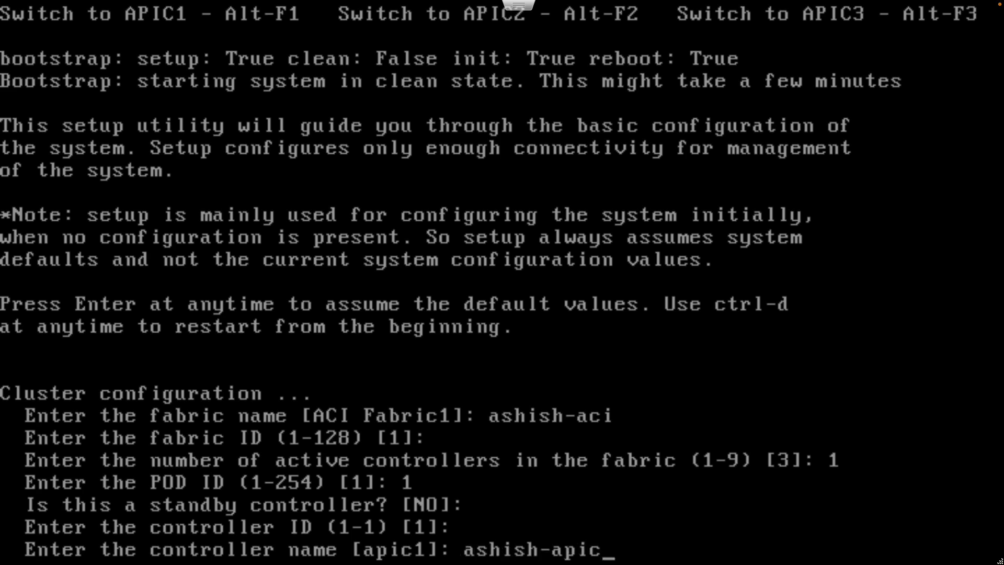
text(1)
key(Return)
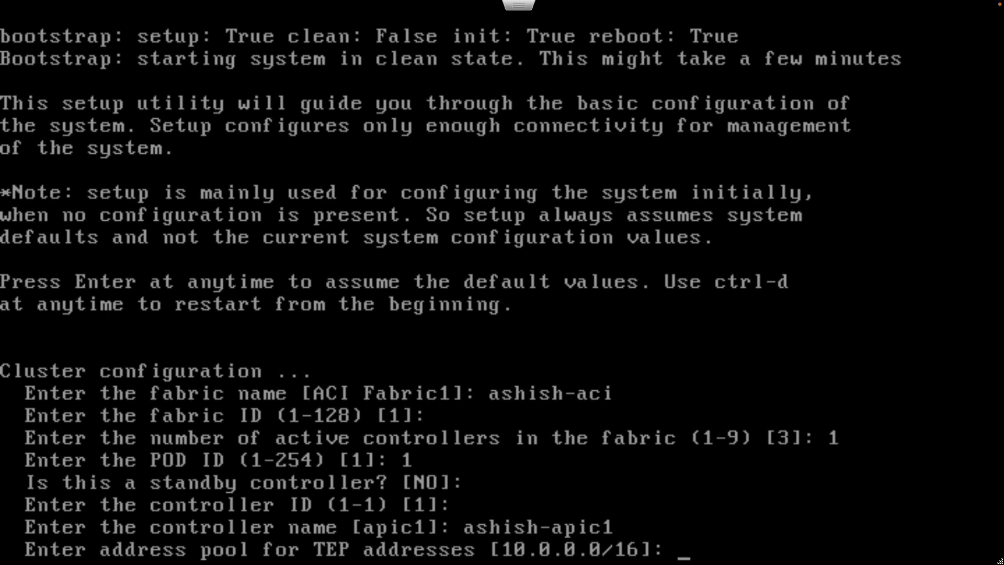
Accept the default TEP address pool 10.0.0.0/16, infra VLAN ID 4 and BD multicast pool 225.0.0.0/15.
key(Return)
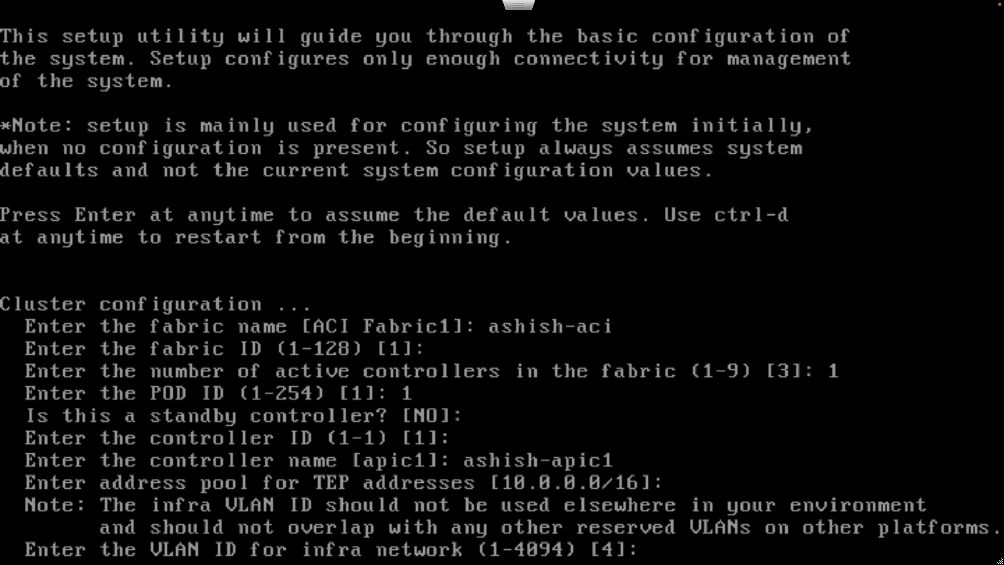
key(Return)
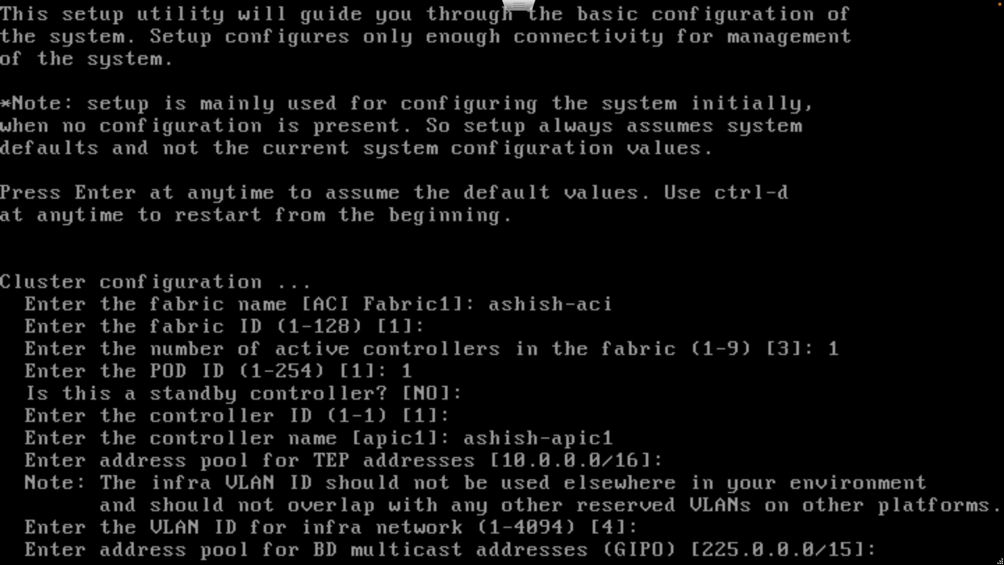
key(Return)
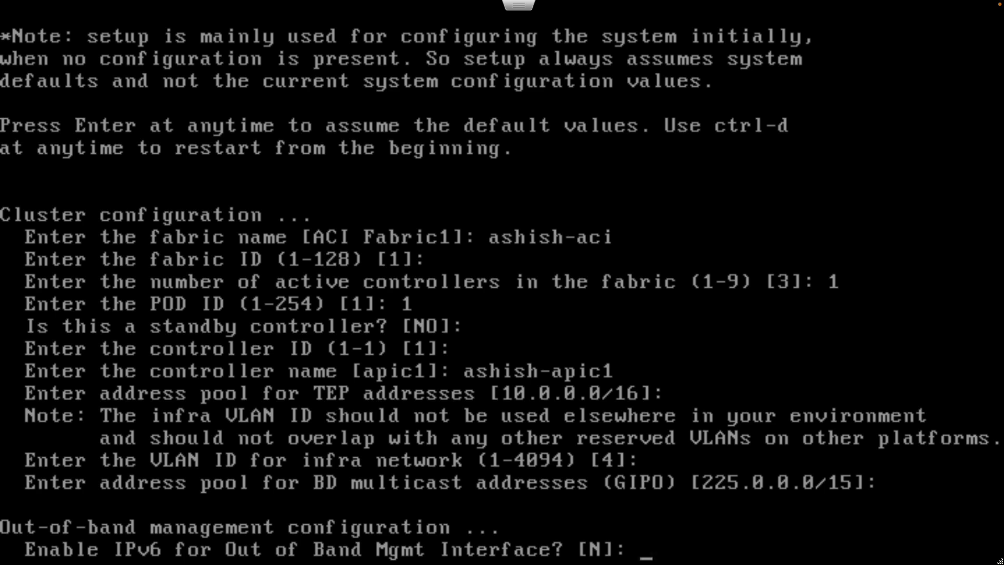
Configure out-of-band management without IPv6, using IPv4 address 192.168.100.151/24, default gateway 192.168.100.1 and auto interface speed/duplex mode.
key(Return)
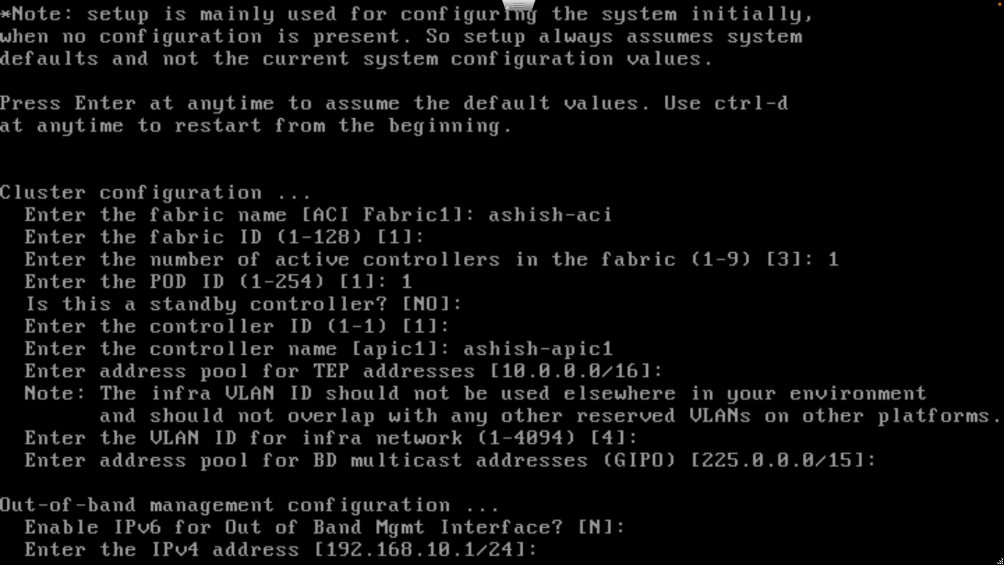
text(192.168.100.1)
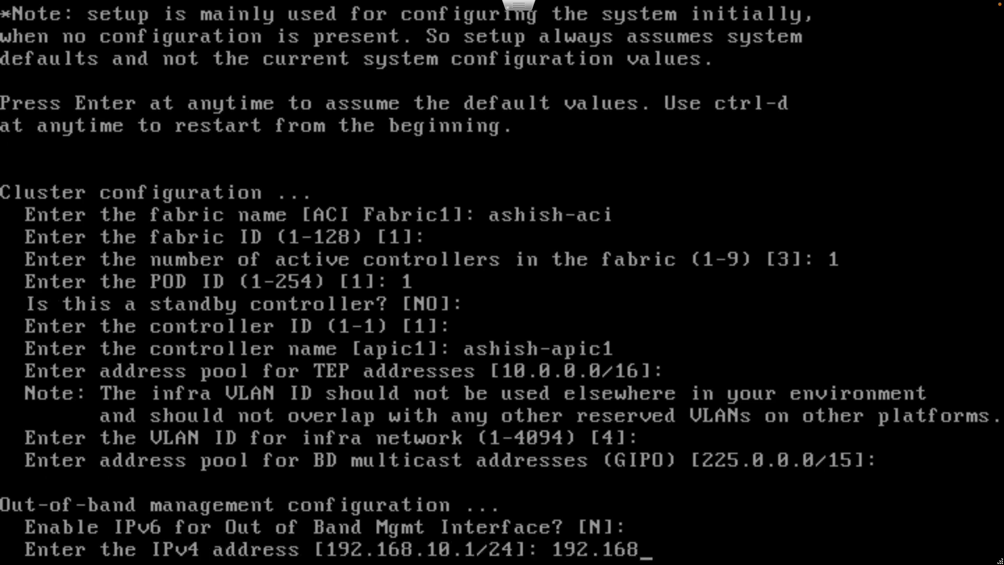
text(51)
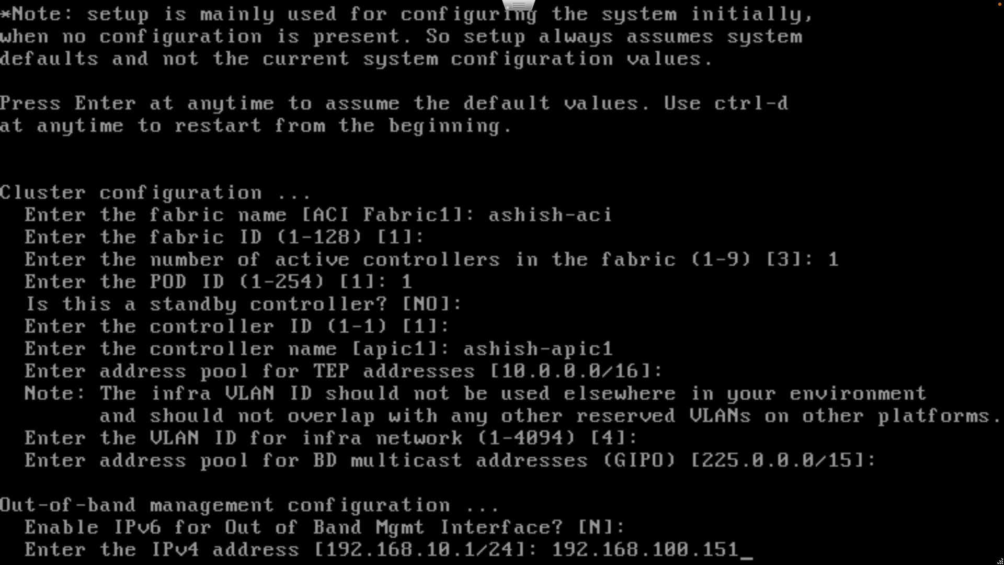
text(/24)
key(Return)
text(192.168.100.1)
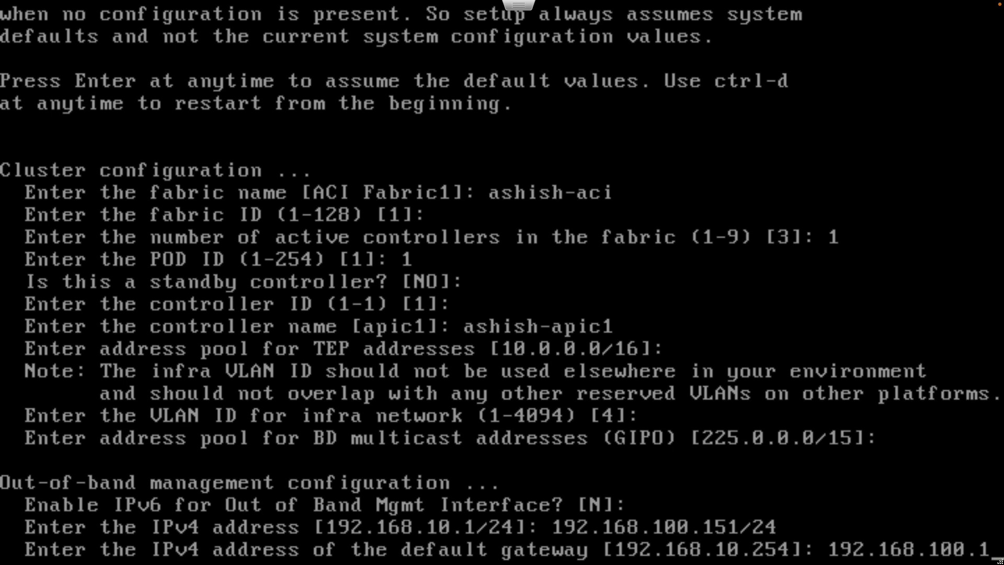
key(Return)
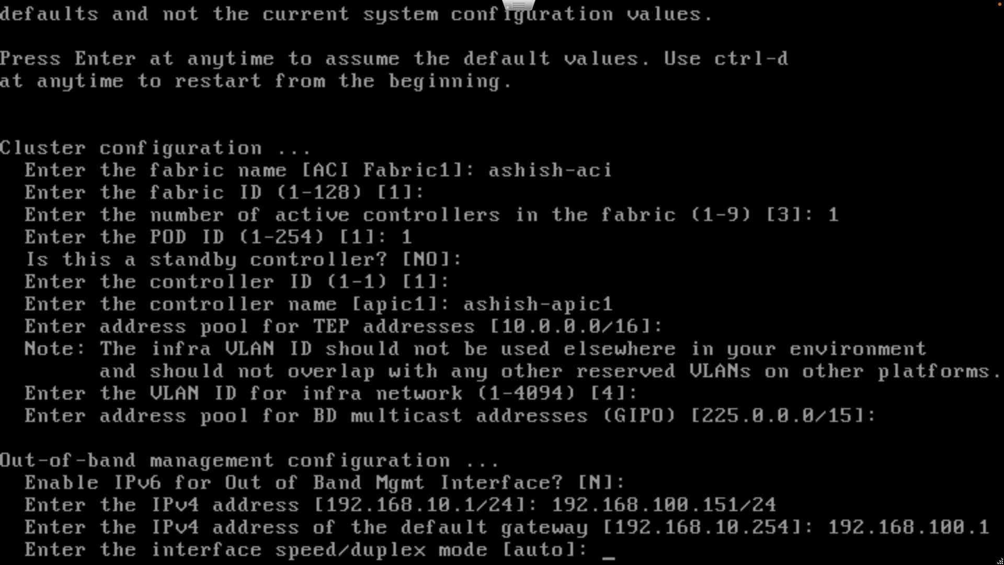
key(Return)
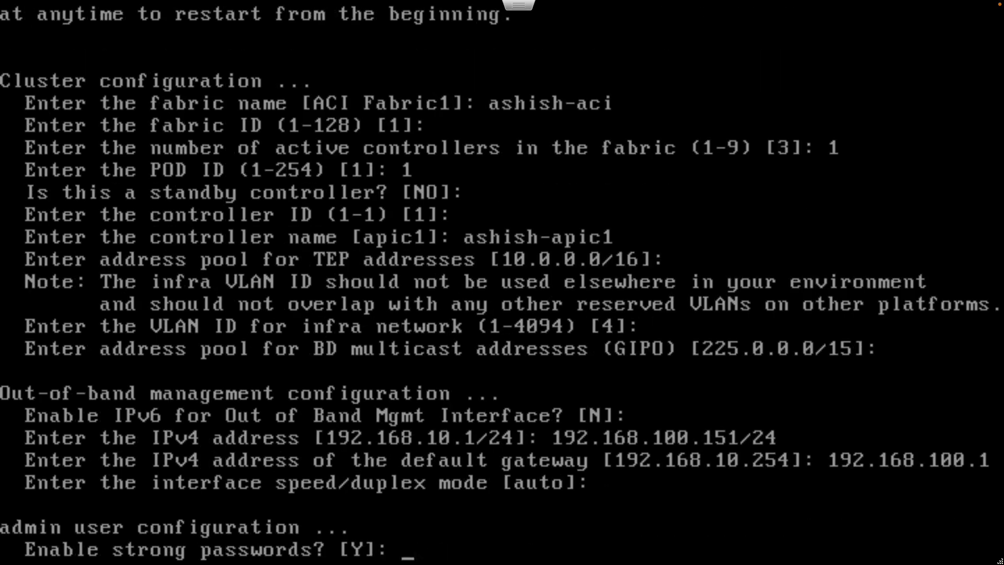
Keep strong passwords enabled, enter and re-enter the admin password, and apply the configuration without further editing.
key(Return)
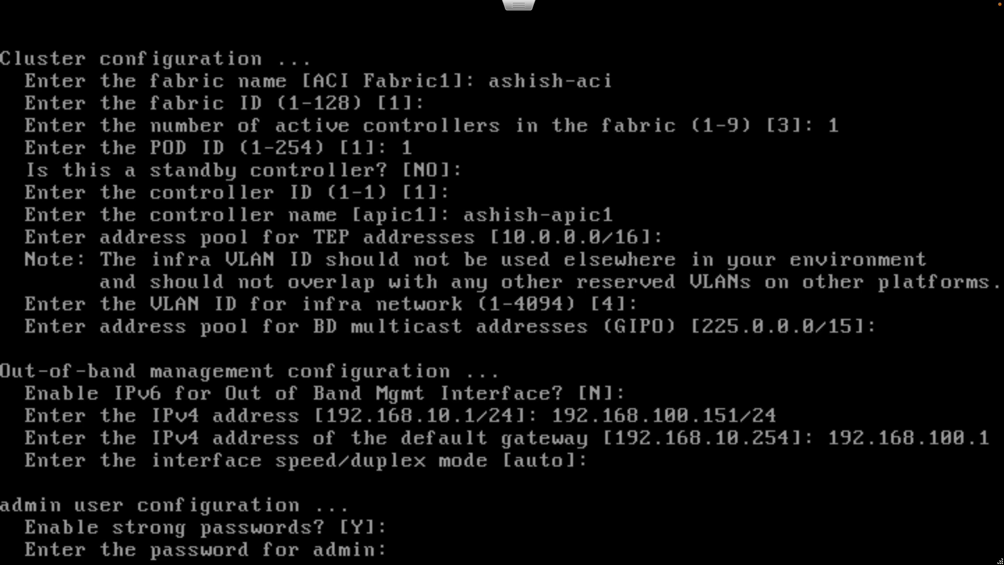
key(Return)
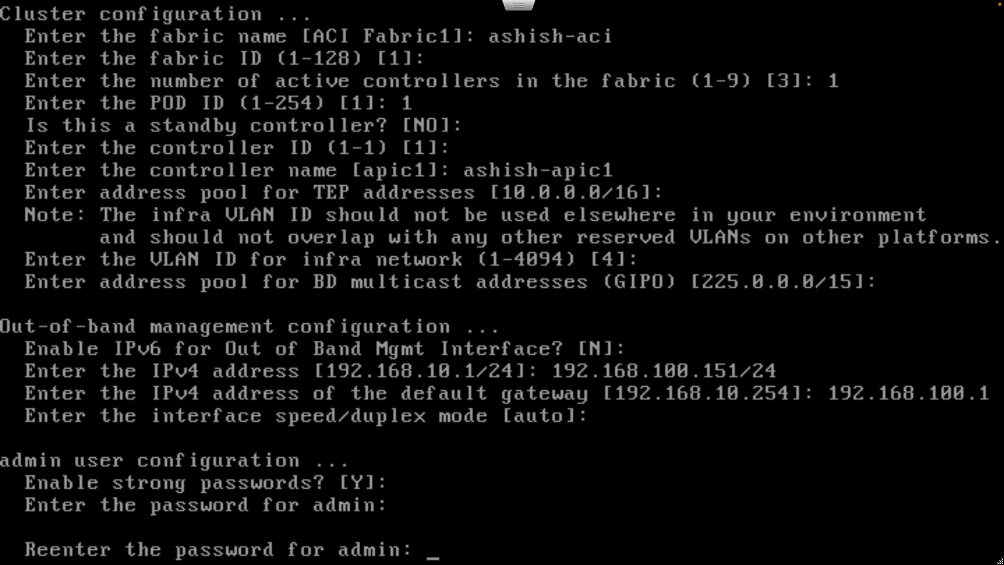
key(Return)
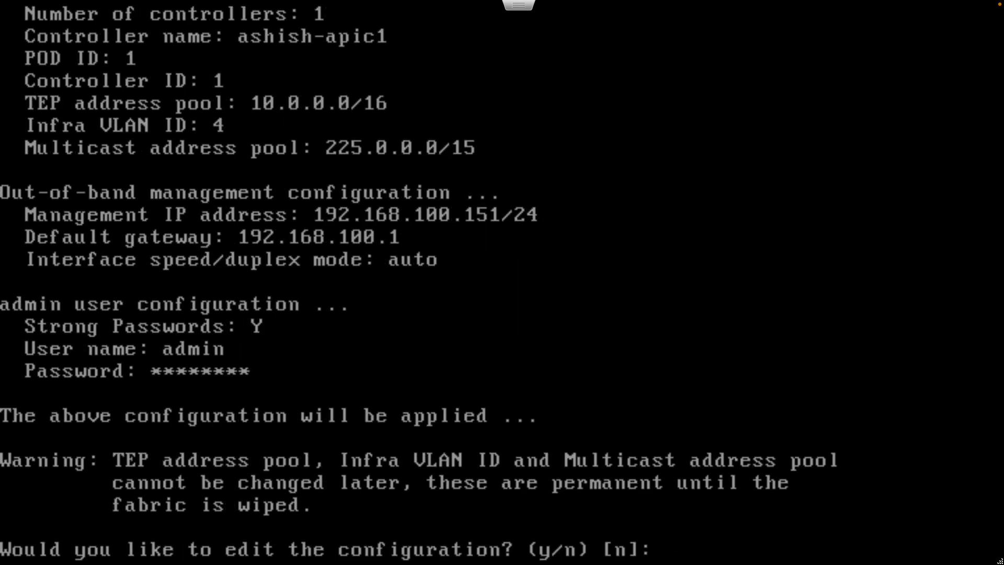
key(Return)
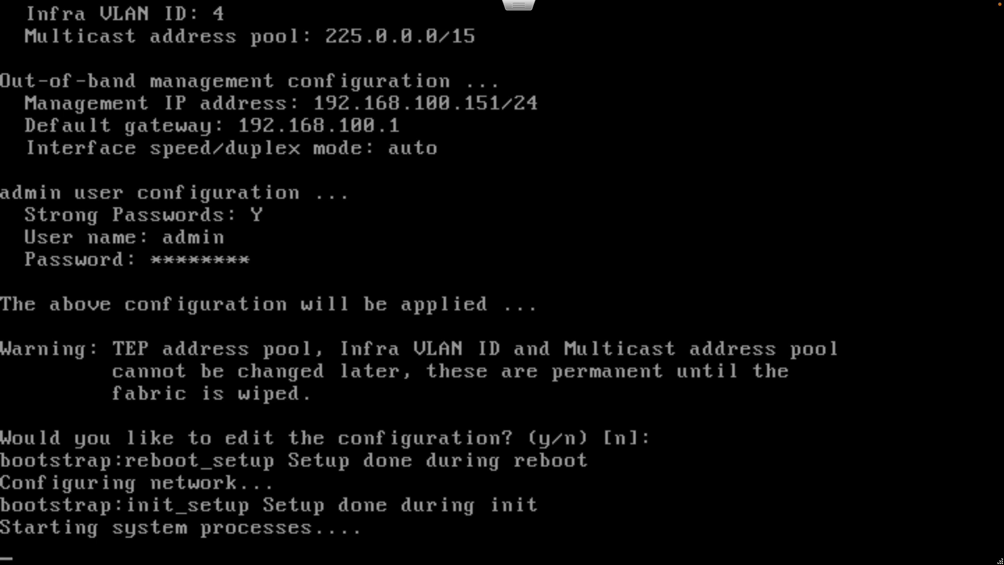
Leave the full-screen console, open 192.168.100.151 in a new browser tab, and proceed past the certificate warning.
key(Escape)
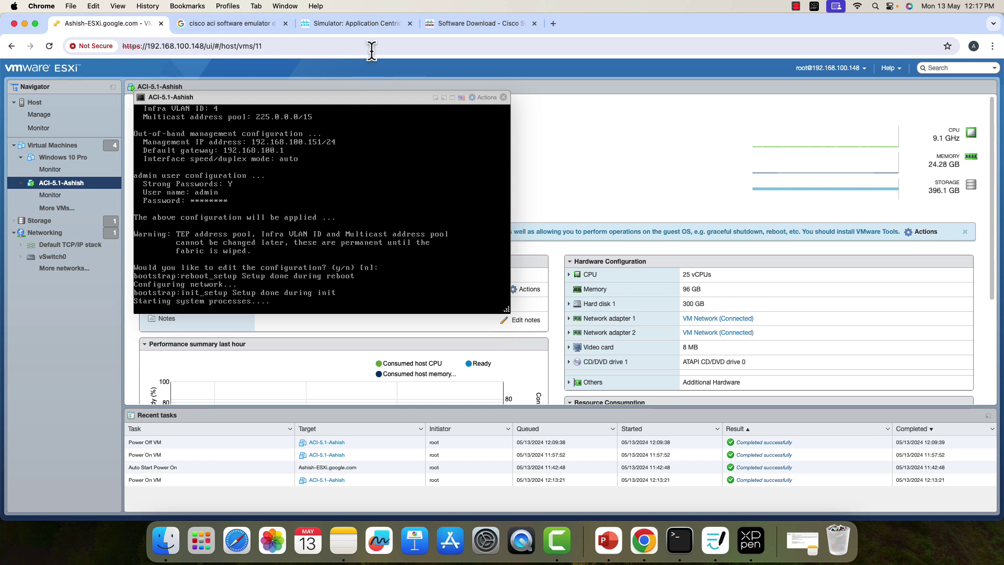
click(553, 24)
click(525, 47)
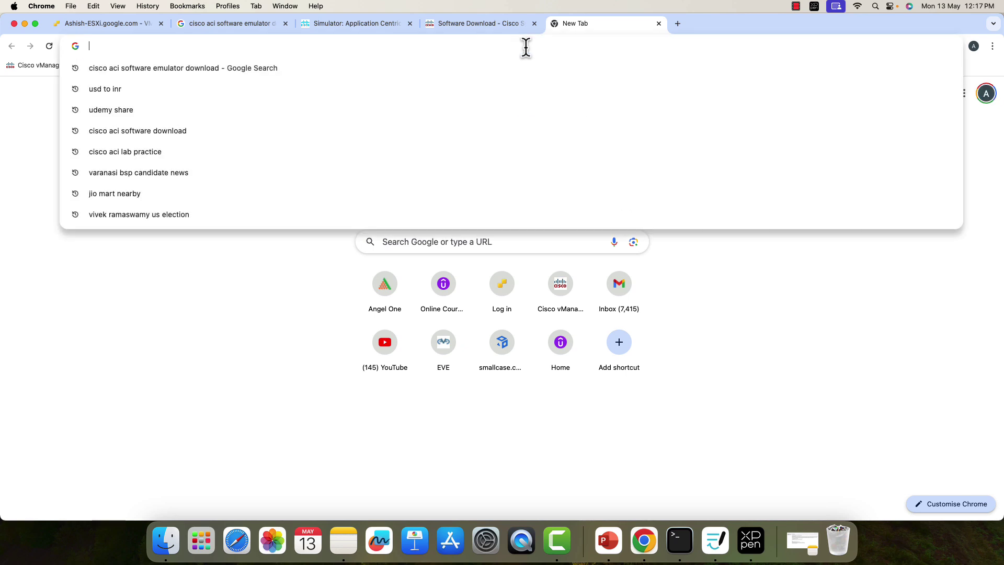
text(192.168.100.148)
key(BackSpace)
key(BackSpace)
key(BackSpace)
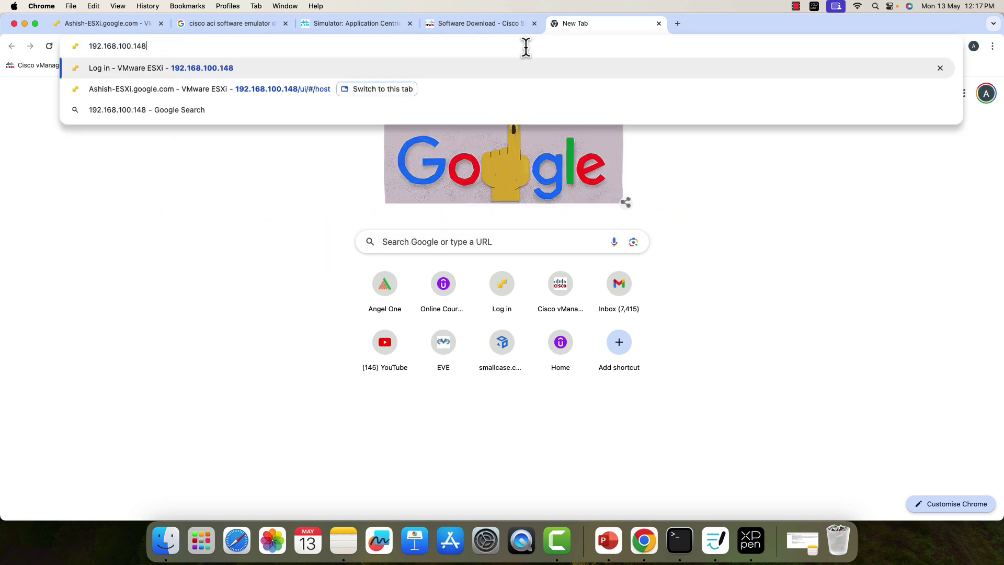
text(51)
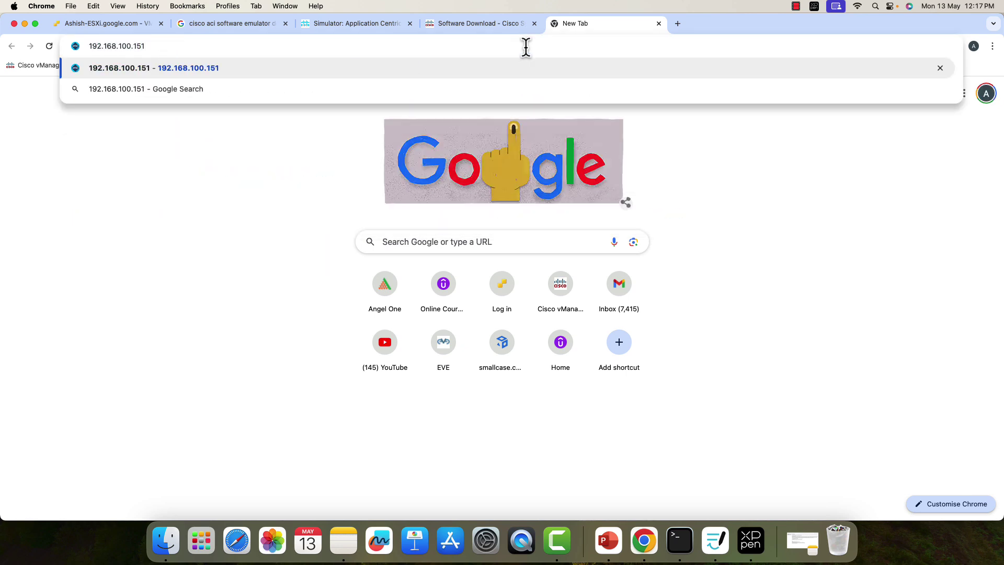
key(Return)
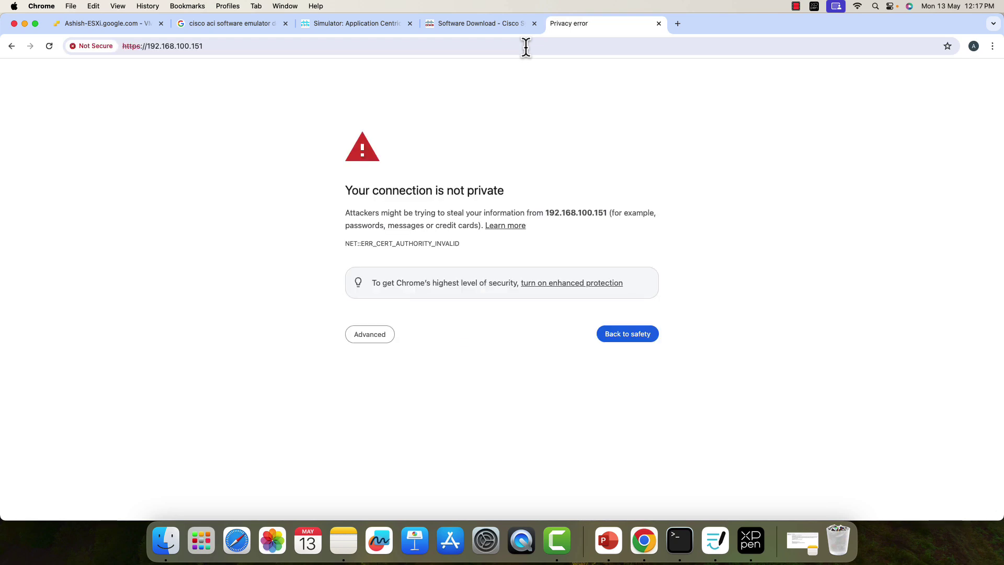
click(382, 338)
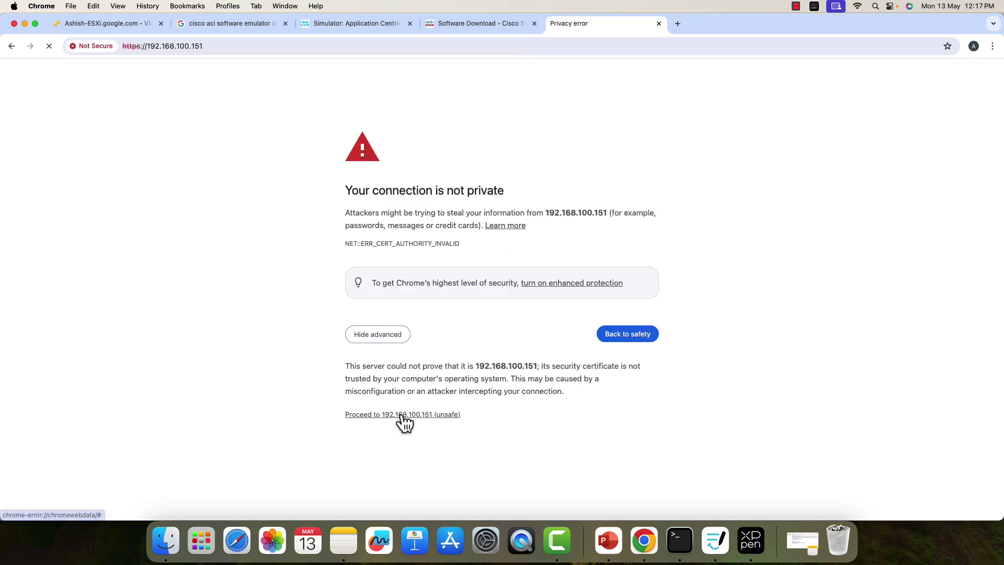
click(400, 415)
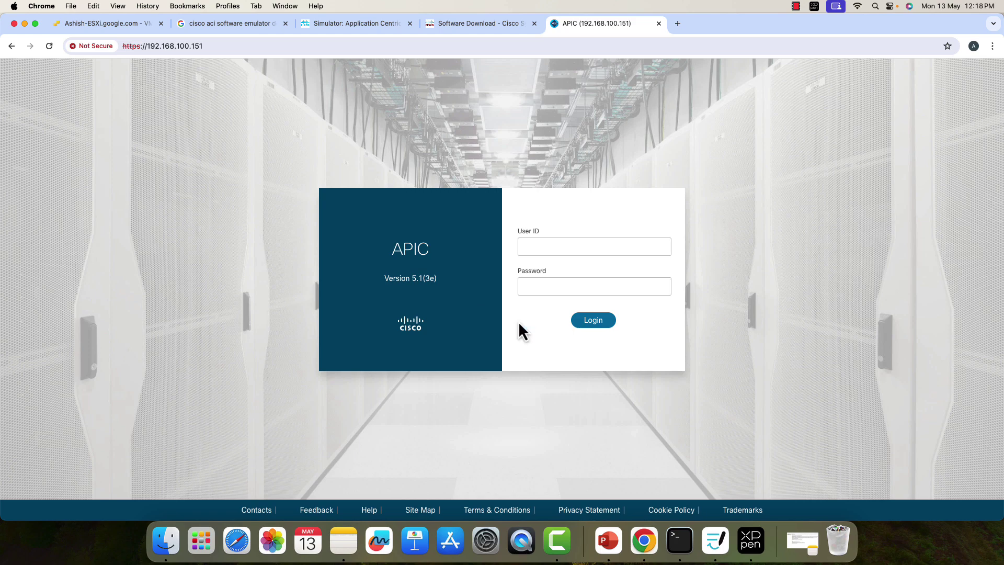
Try to log in to APIC as admin with the account password, and check the virtual machine's console on the ESXi page.
click(547, 247)
text(admin)
key(Tab)
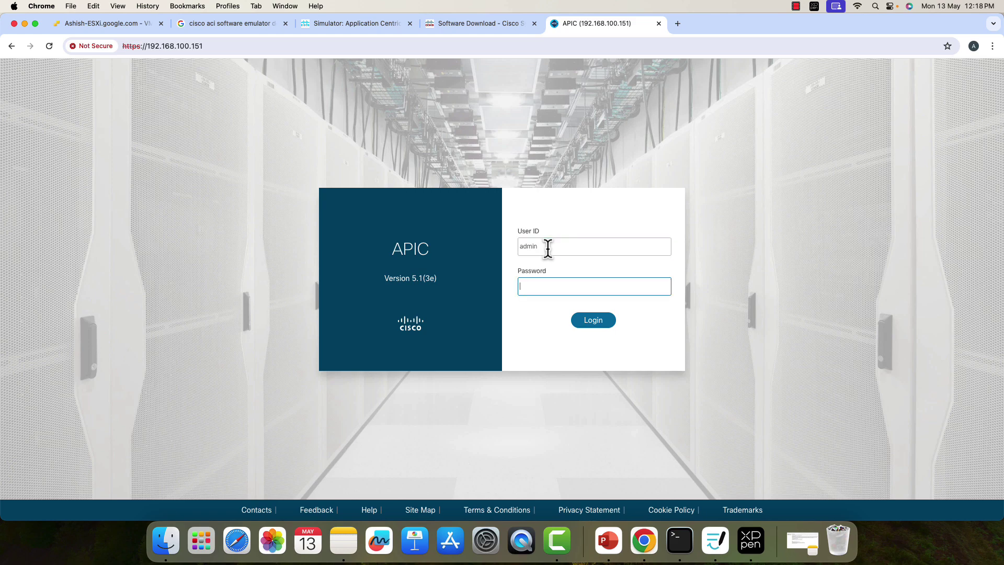
text(*********)
key(Return)
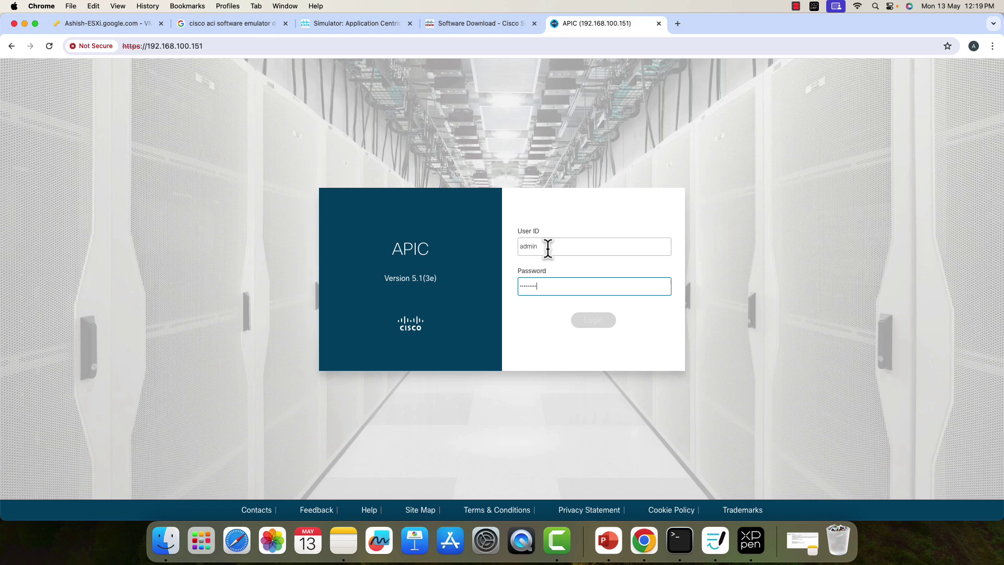
click(130, 22)
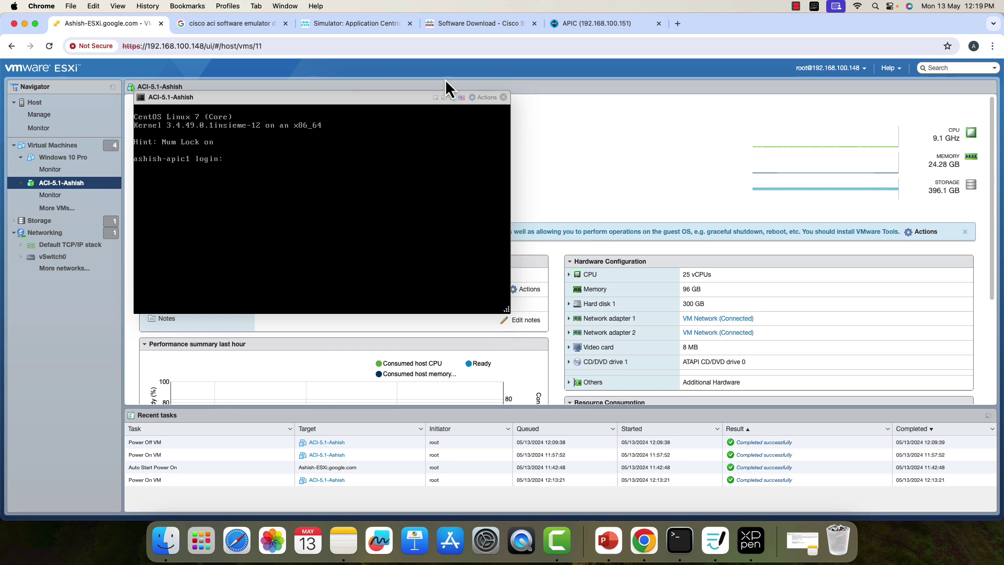
click(589, 24)
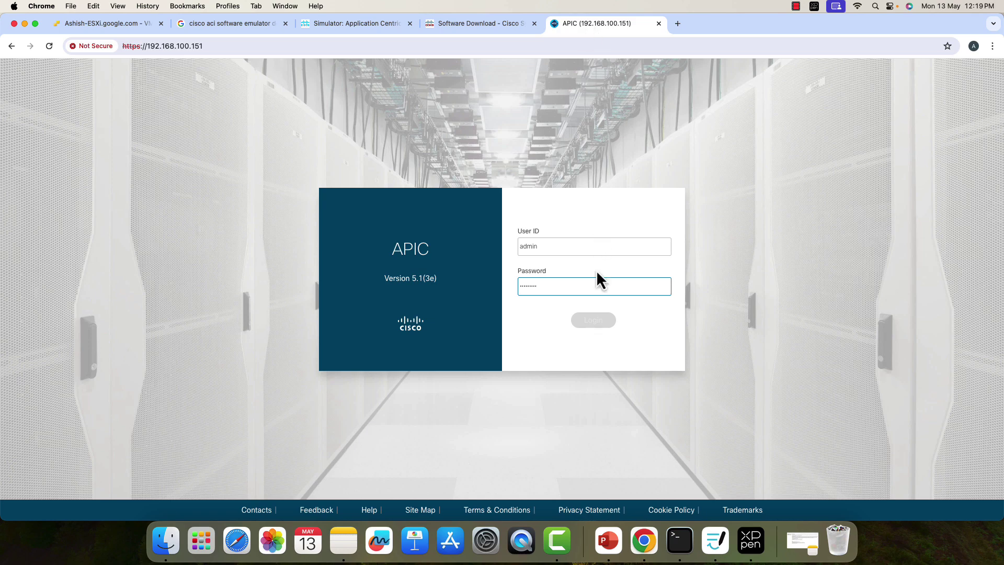
Reload the APIC page past the certificate warning and log in as admin with the account password.
click(49, 46)
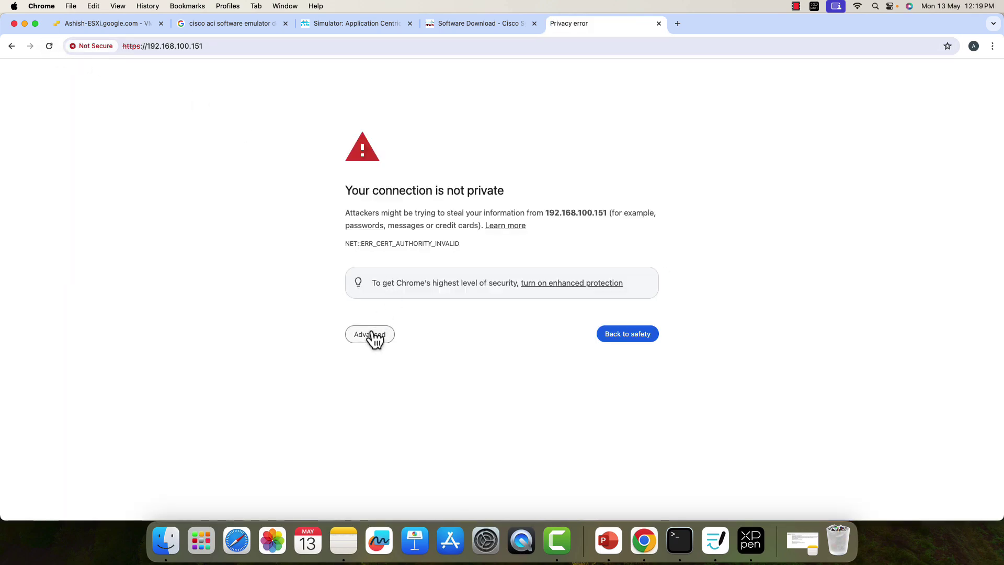
click(373, 335)
click(401, 415)
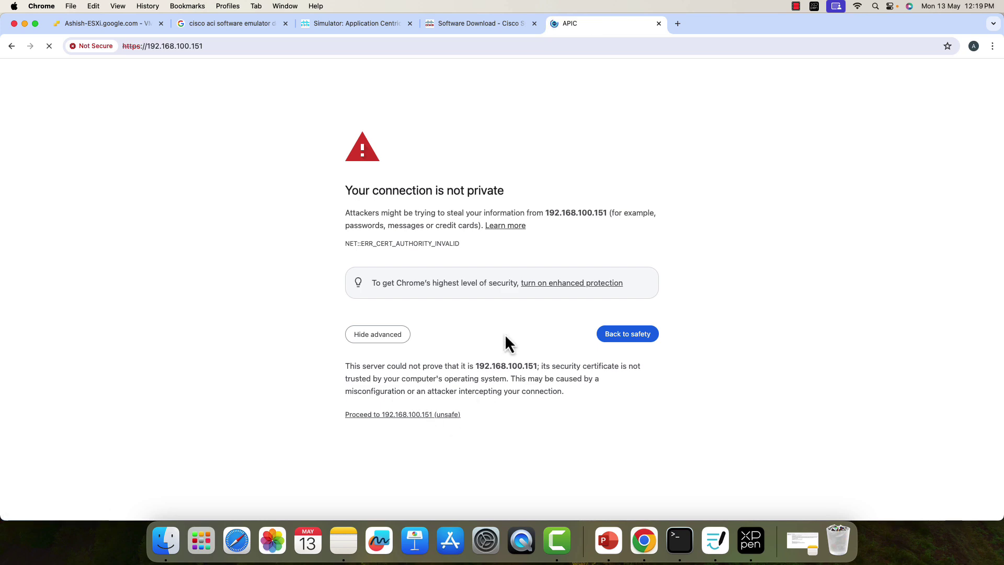
click(549, 248)
text(admin)
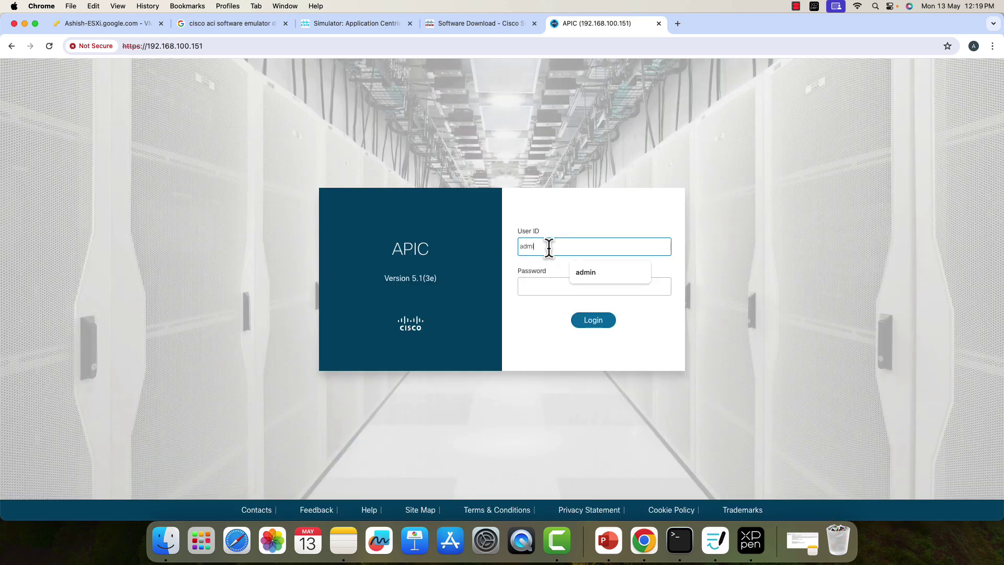
key(Tab)
key(super+v)
key(Return)
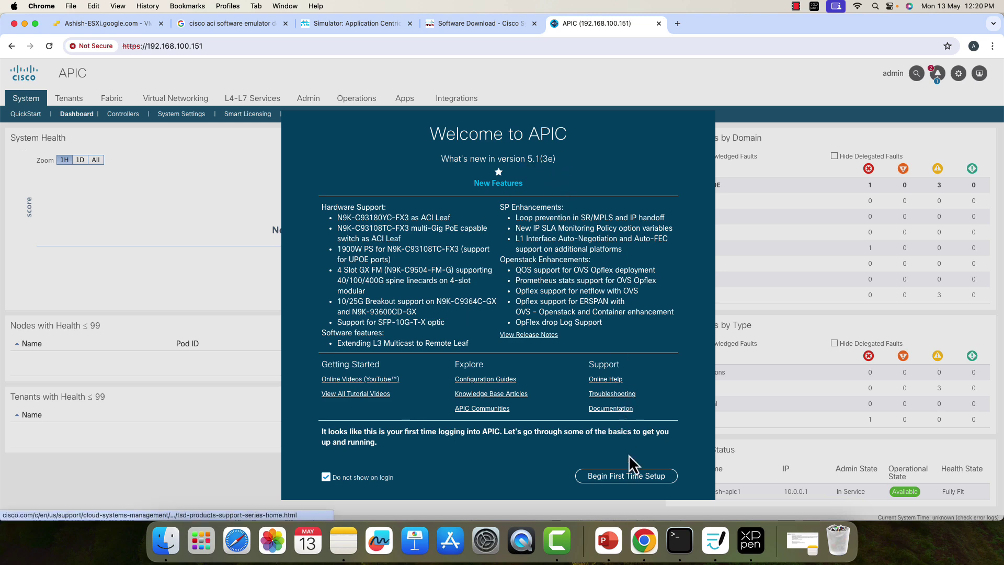
Open and dismiss the first-time setup overview, and show the nodes pending registration in the fabric membership inventory.
click(638, 482)
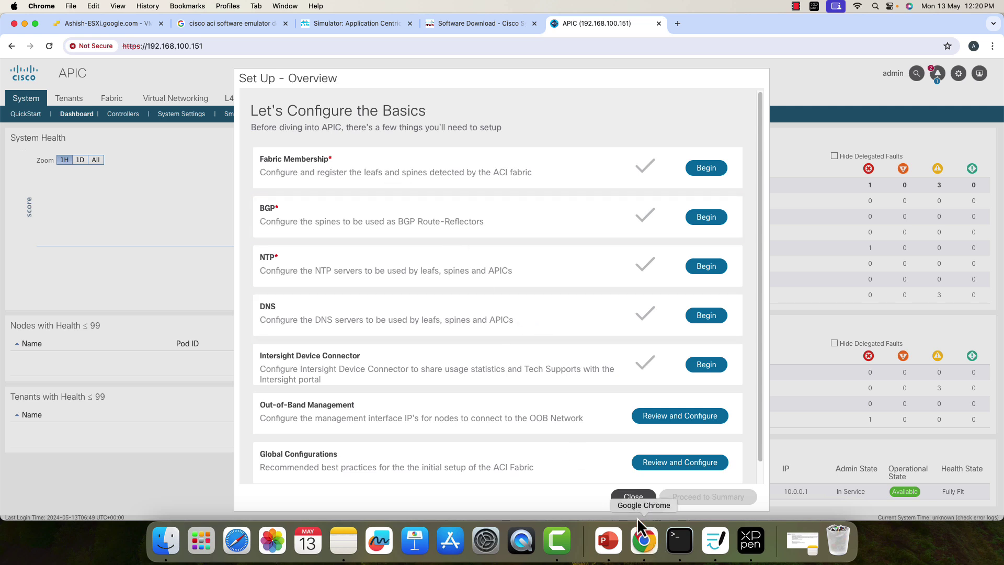
click(635, 496)
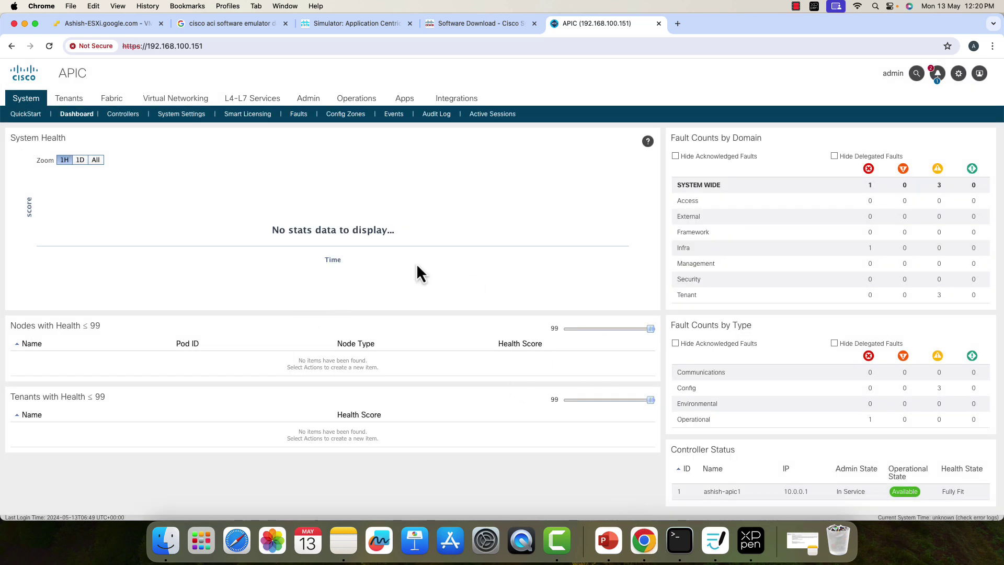
click(119, 103)
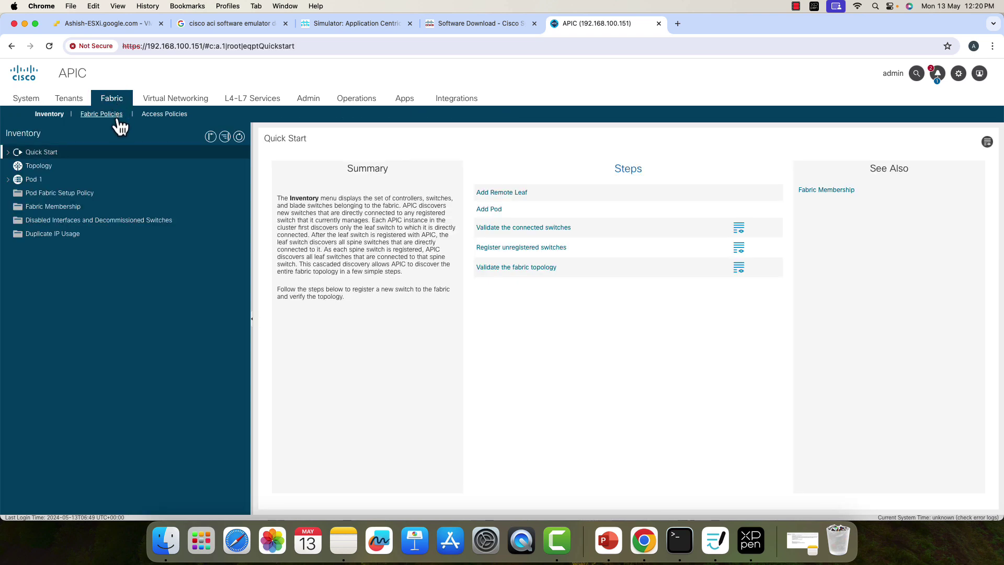
click(47, 212)
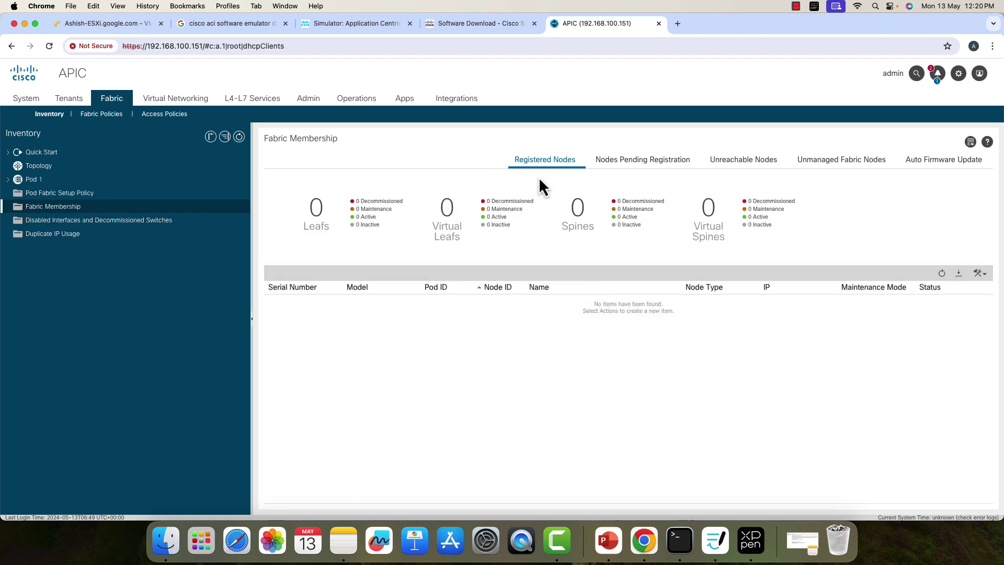
click(649, 171)
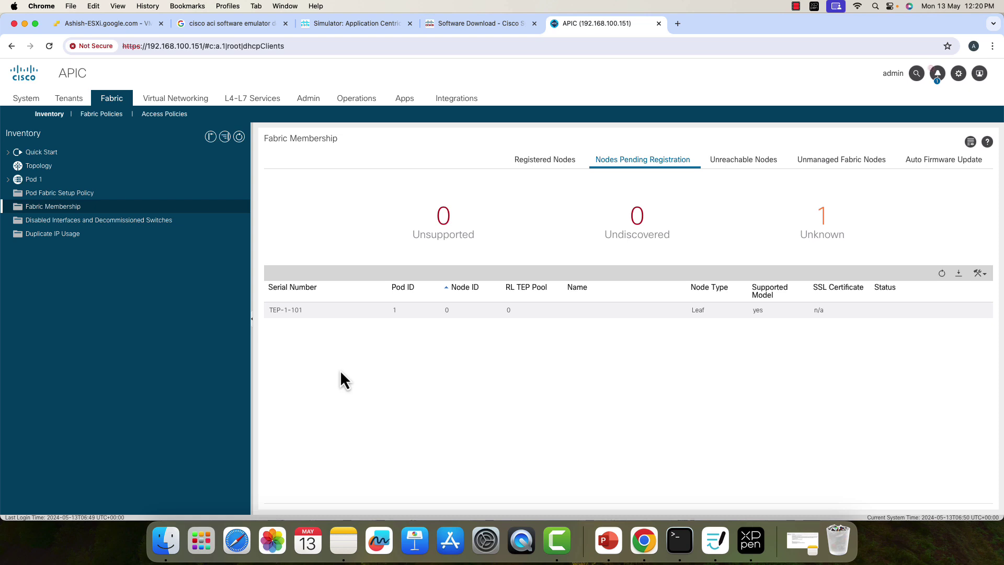
Register the pending leaf TEP-1-101 with node ID 101 and node name Leaf-101.
click(346, 319)
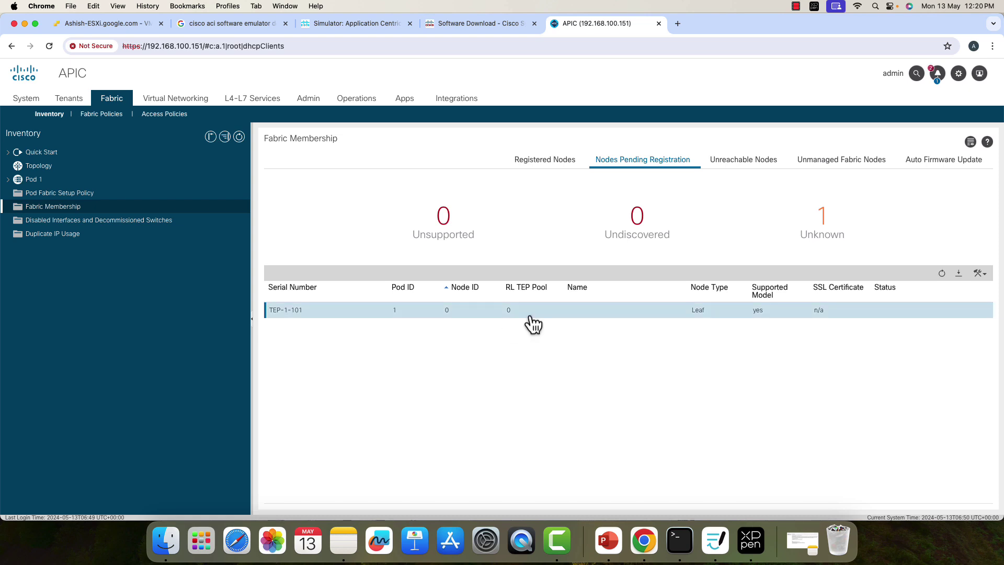
right_click(583, 320)
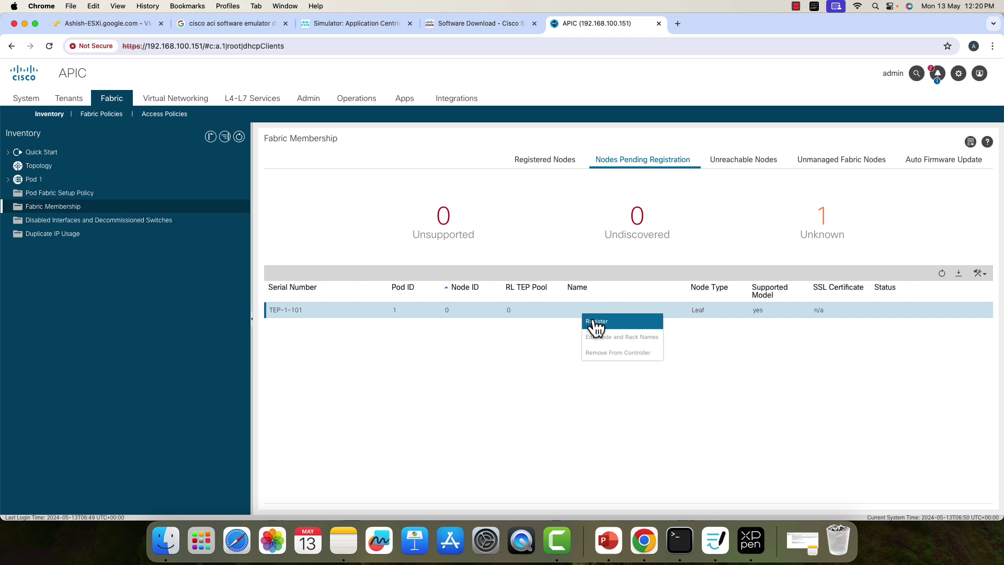
click(587, 322)
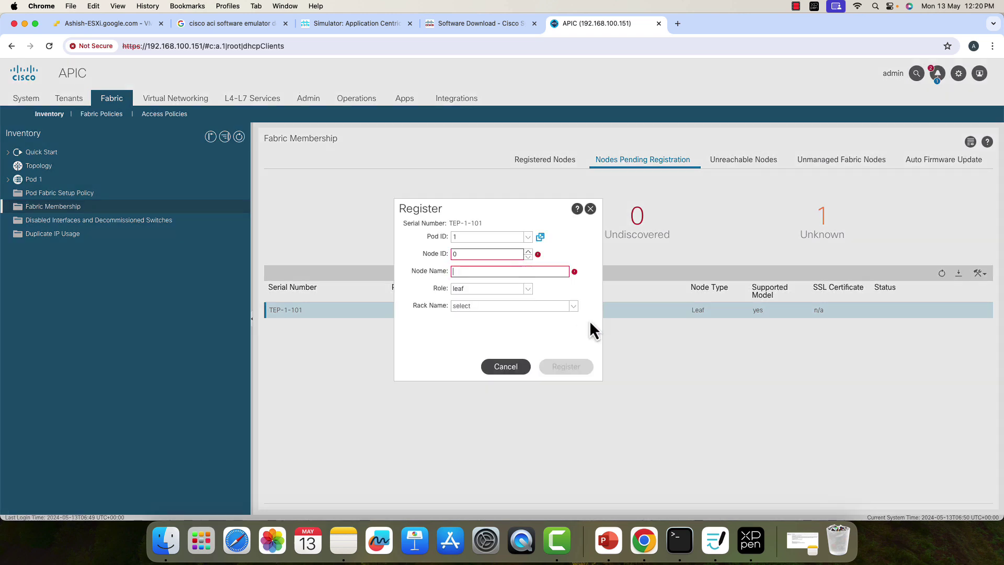
double_click(479, 254)
text(101)
click(460, 271)
text(le)
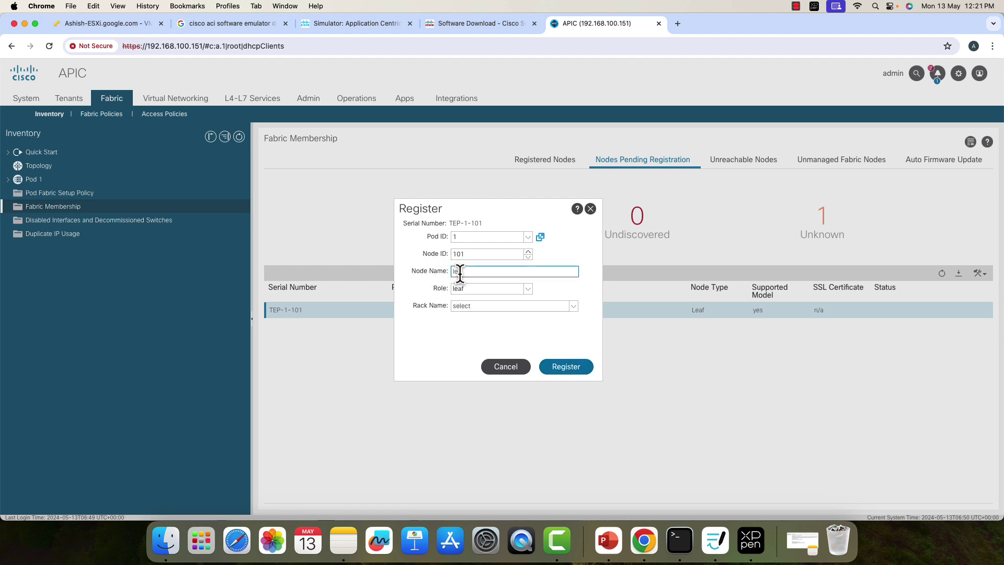
key(BackSpace)
key(BackSpace)
text(Leaf)
click(573, 370)
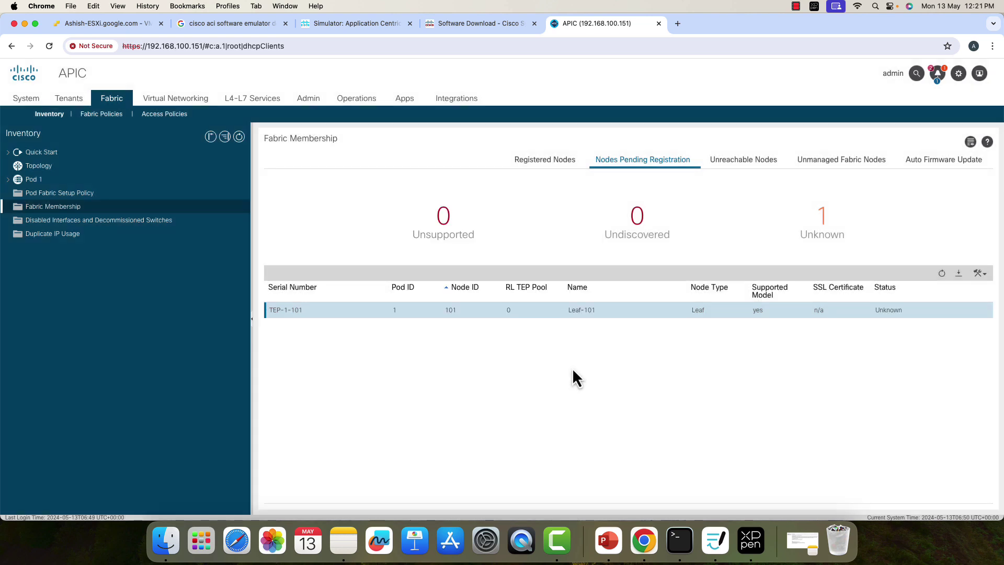
Refresh the fabric membership lists and check the registered, unreachable and pending nodes.
click(942, 273)
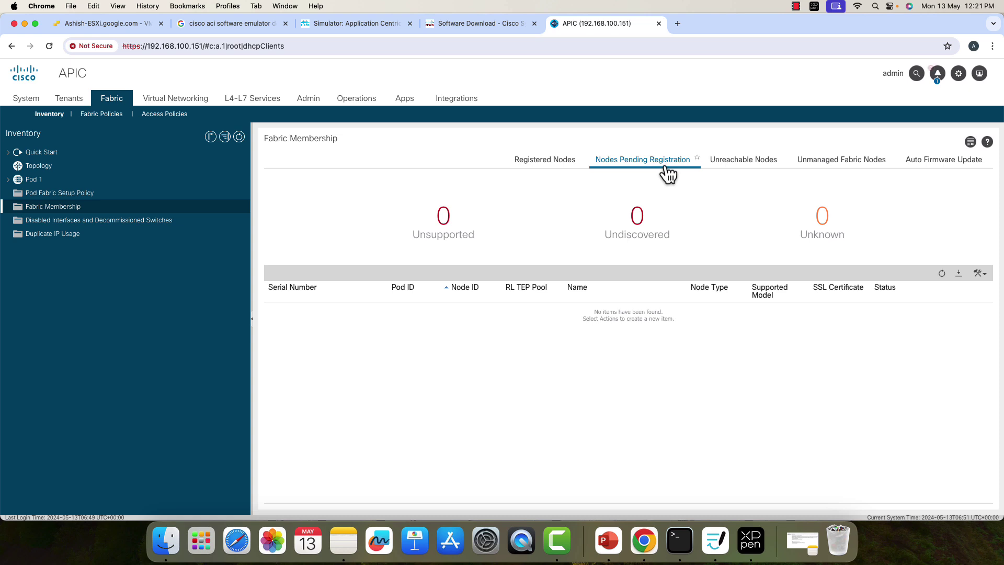
click(547, 166)
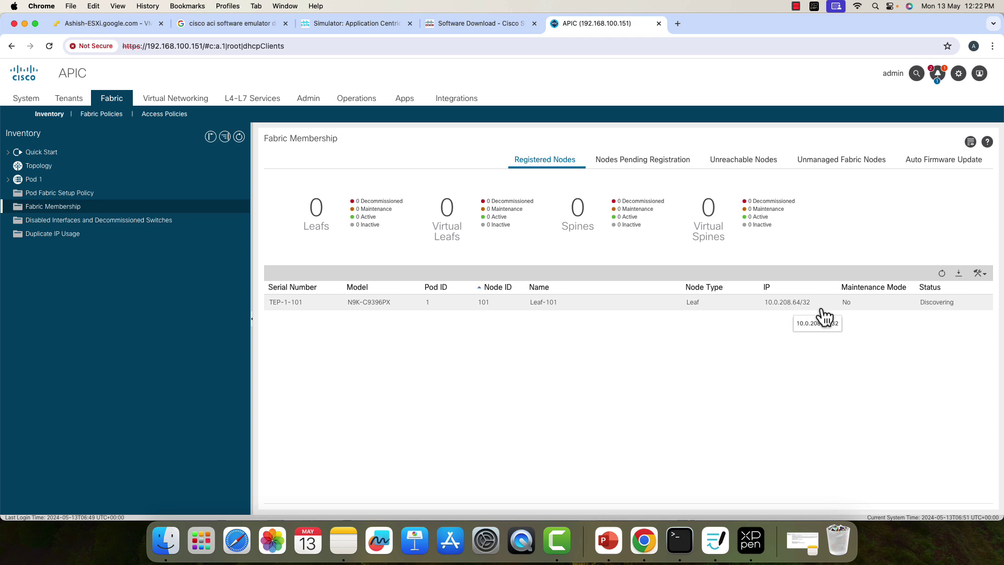
click(941, 273)
click(638, 166)
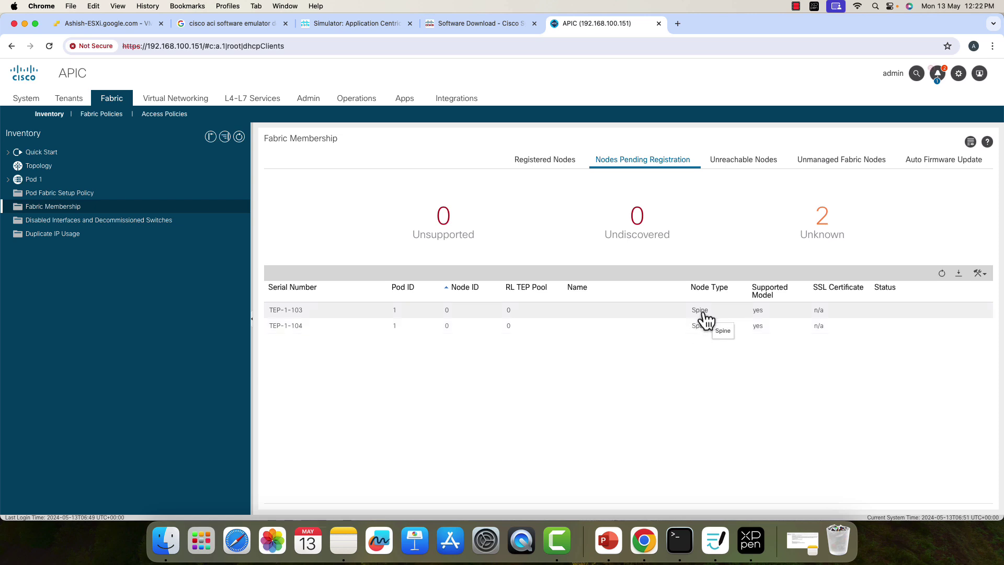
click(548, 166)
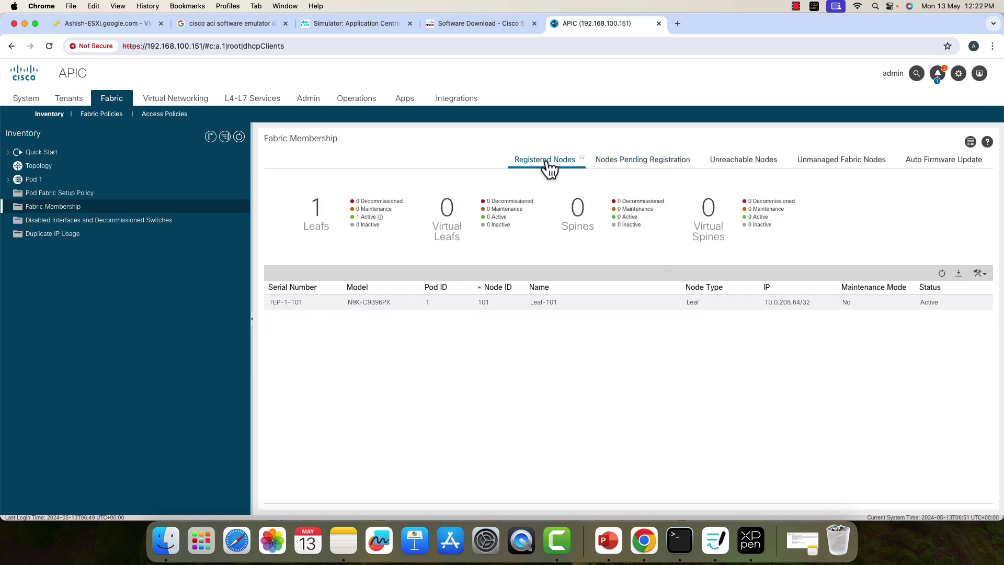
click(737, 166)
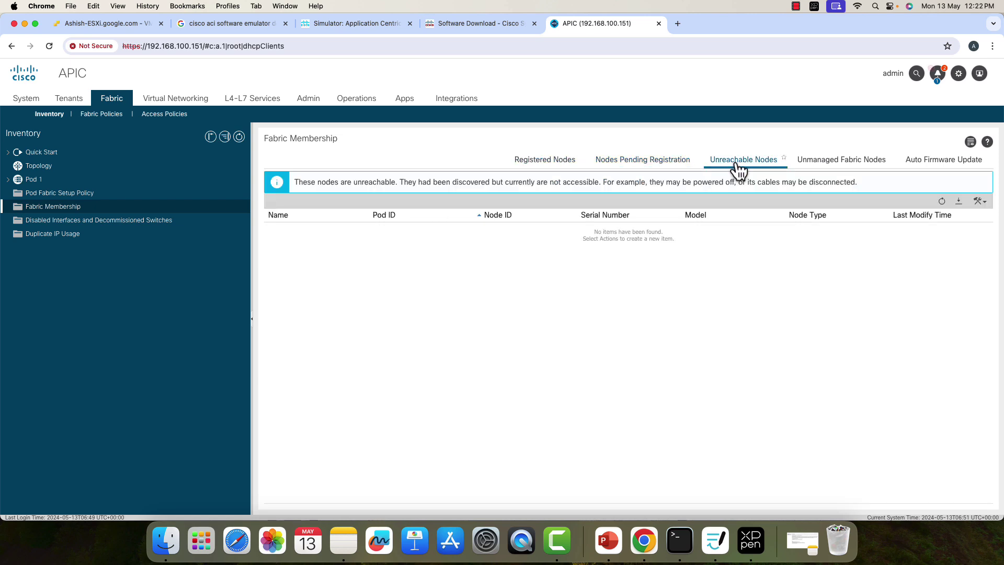
click(660, 170)
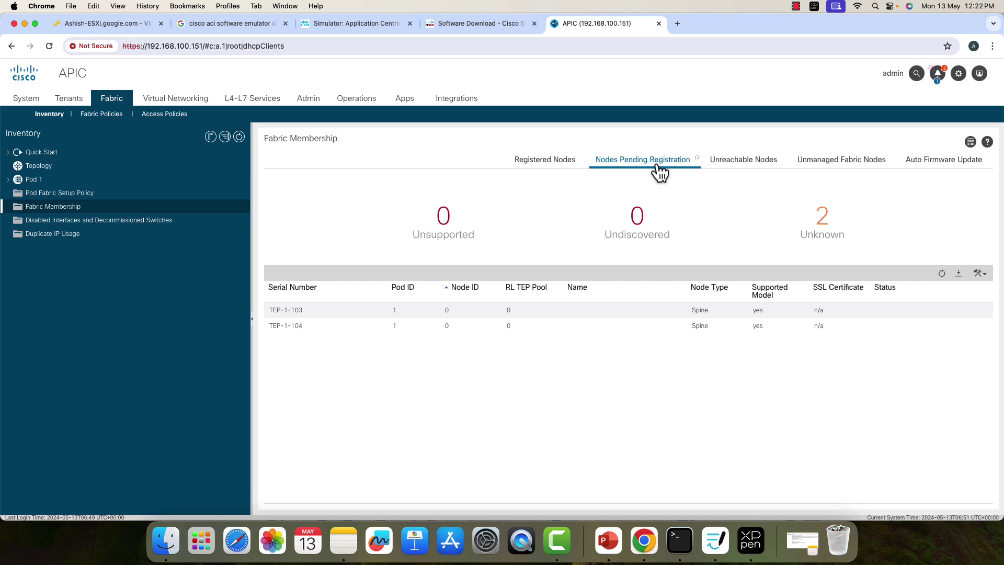
View the properties of the pending spine TEP-1-103 and close them.
click(338, 312)
double_click(343, 319)
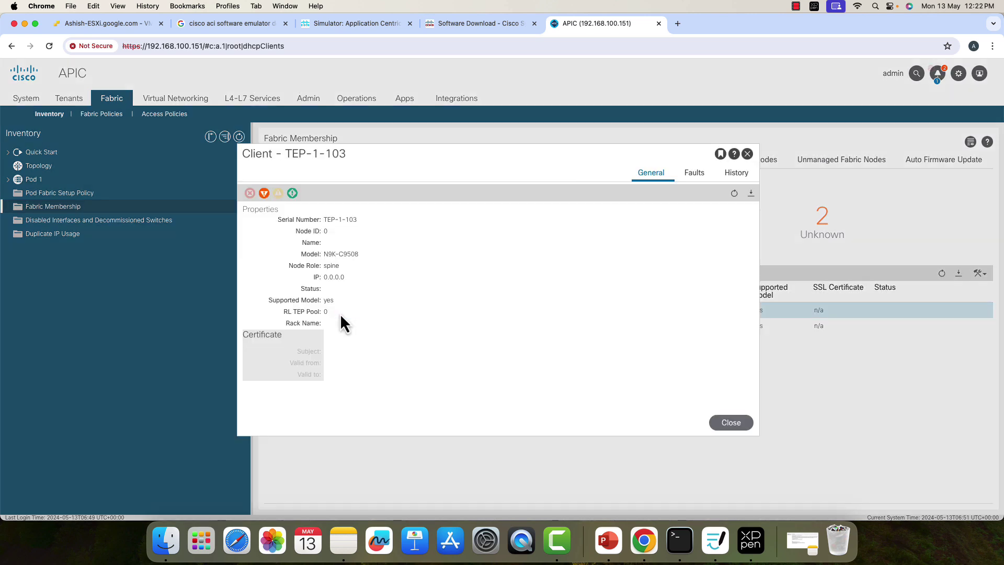
click(736, 425)
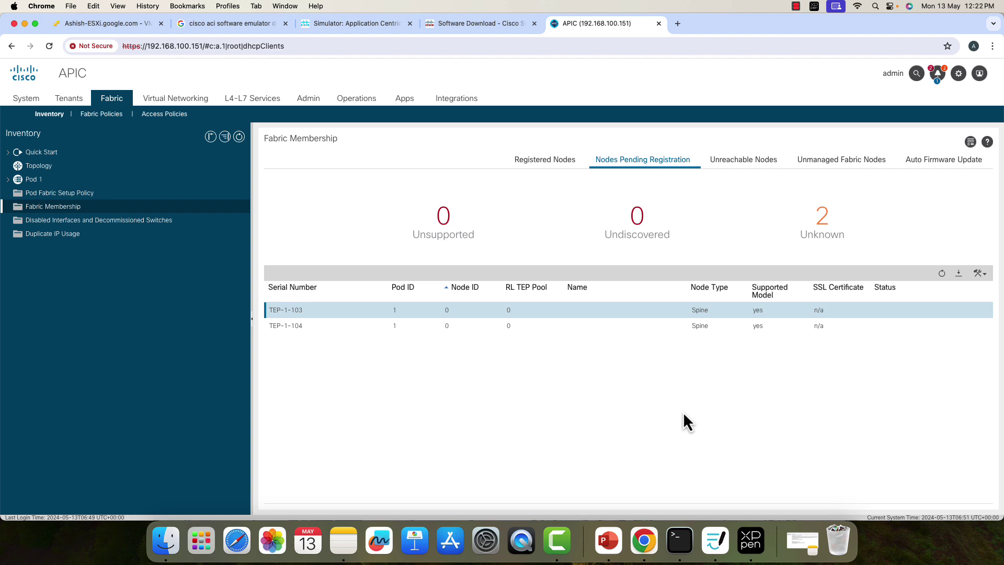
Register the pending spine TEP-1-103 with node ID 201 and node name Spine-201.
right_click(501, 312)
click(517, 317)
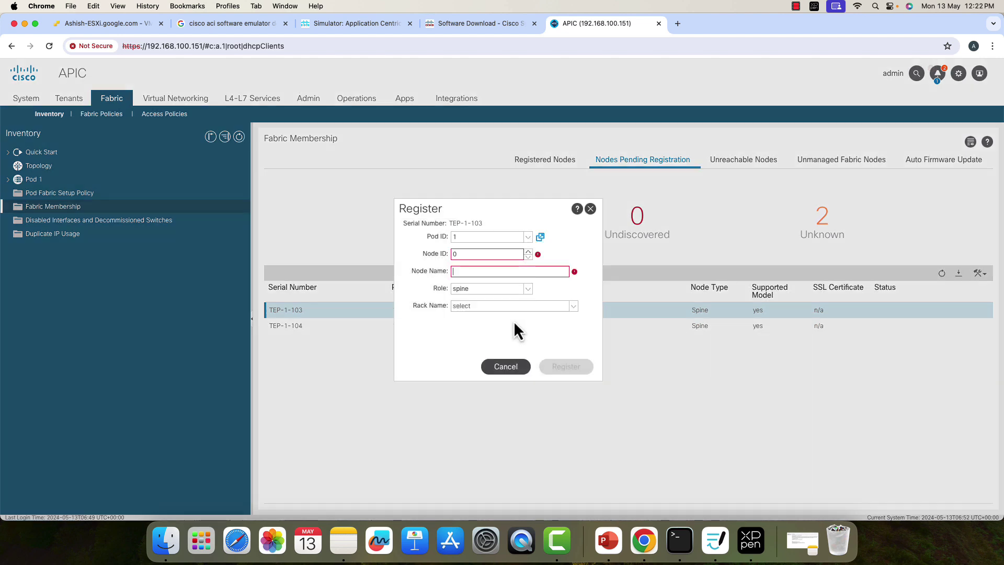
double_click(465, 254)
text(102)
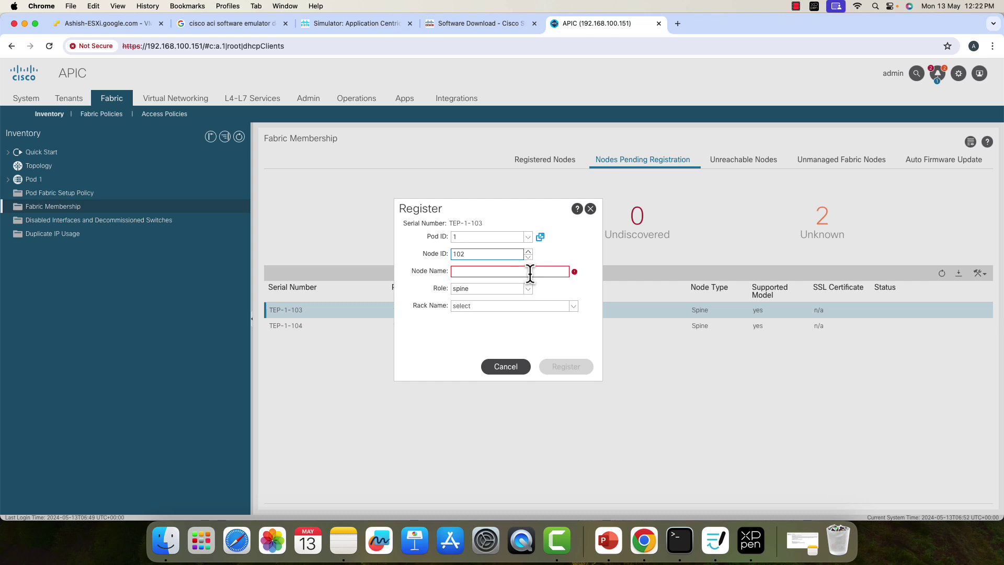
double_click(460, 253)
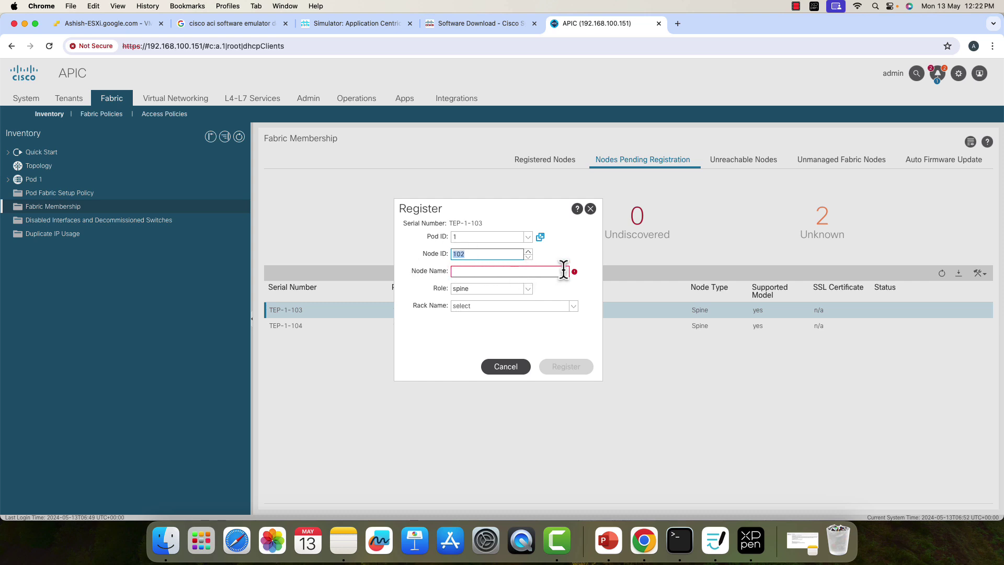
text(201)
click(547, 272)
text(Spine)
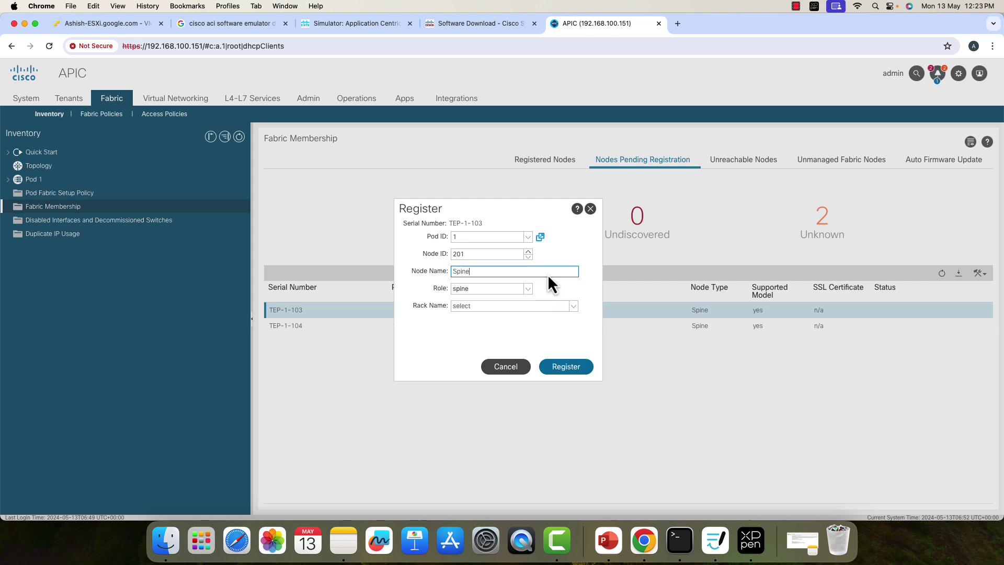
text(-201)
click(576, 367)
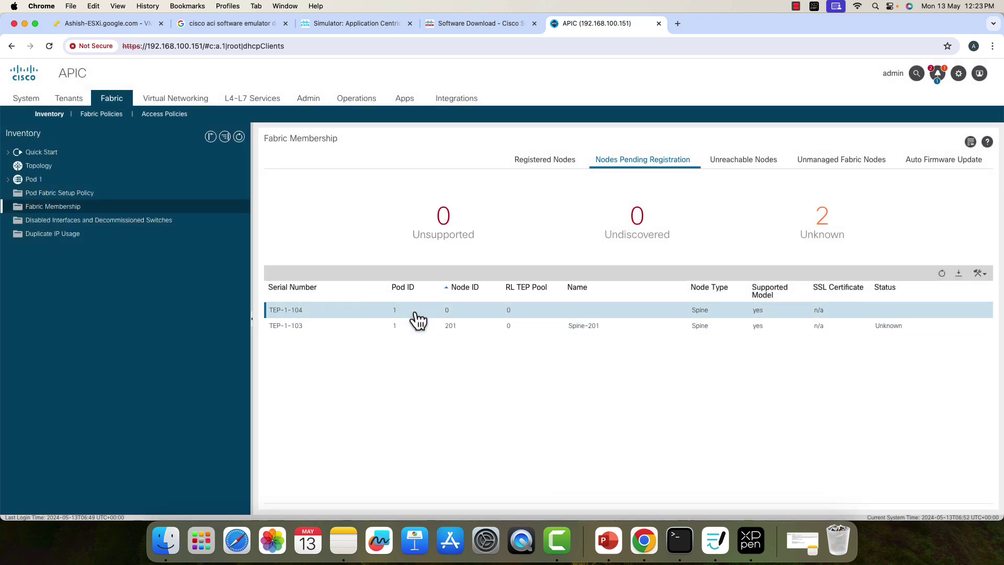
Register the pending spine TEP-1-104 with node ID 202 and node name Spine-202.
right_click(418, 320)
click(425, 318)
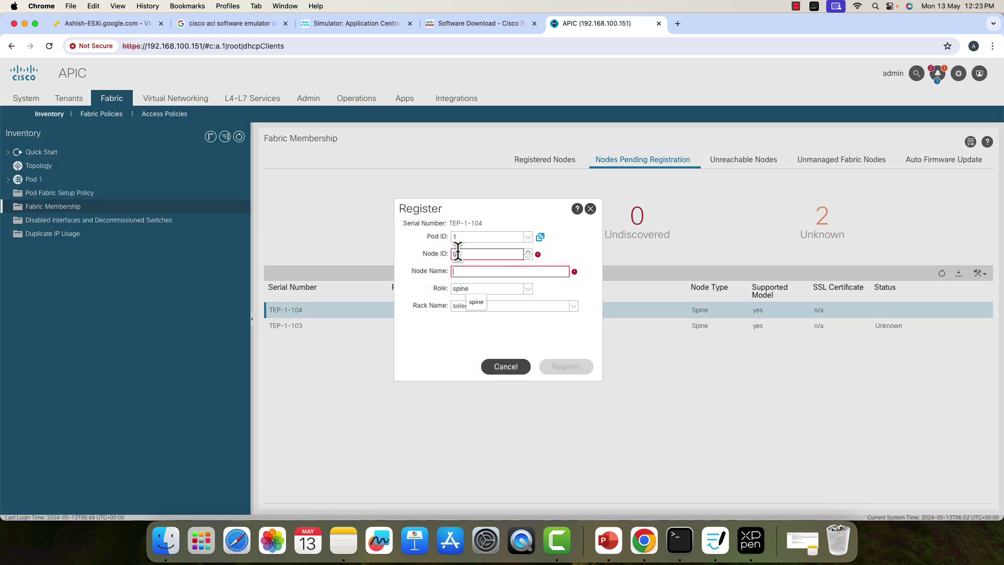
click(457, 253)
text(202)
click(462, 270)
text(Sp)
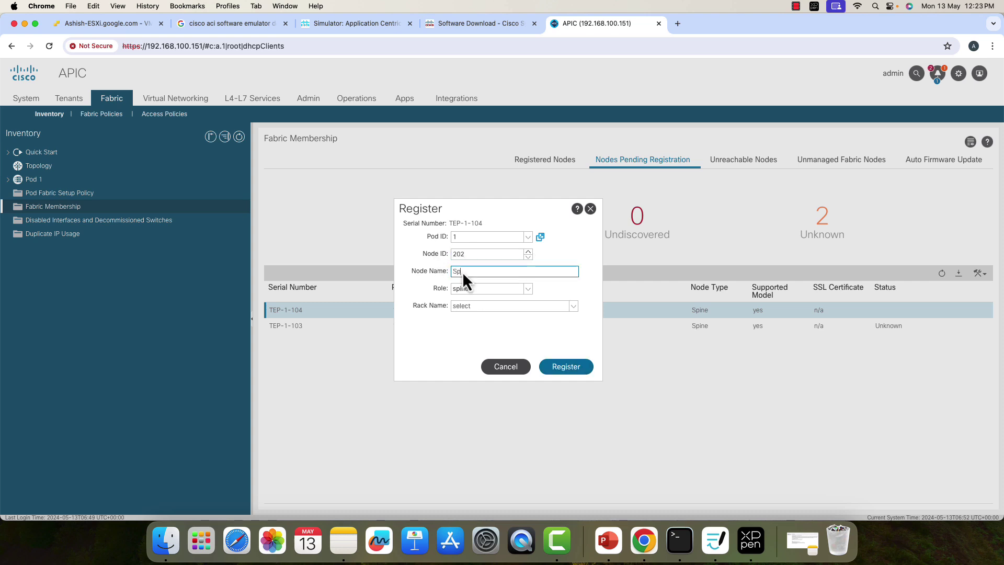
text(ine-202)
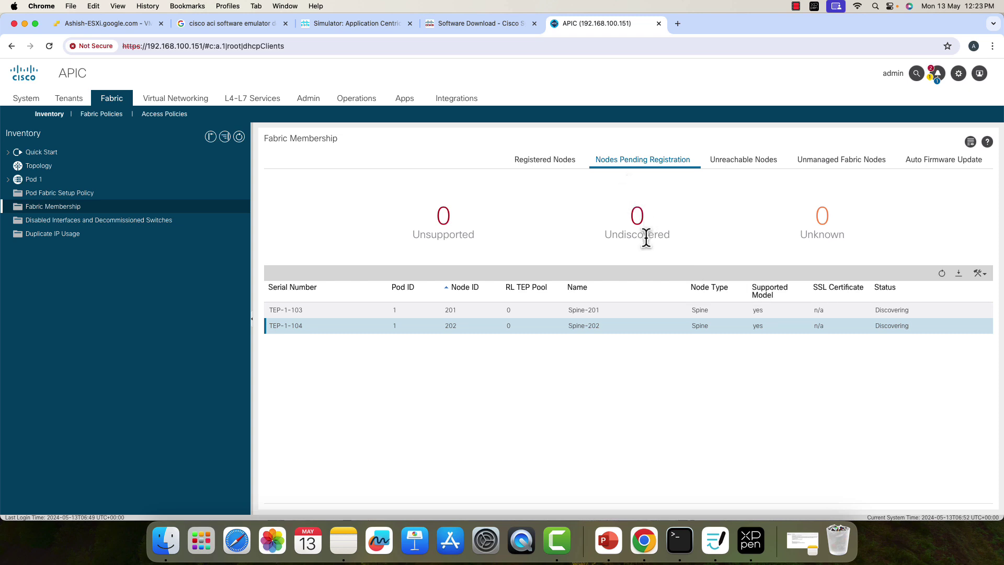
Check and refresh the registered nodes, and return to the nodes pending registration.
click(558, 167)
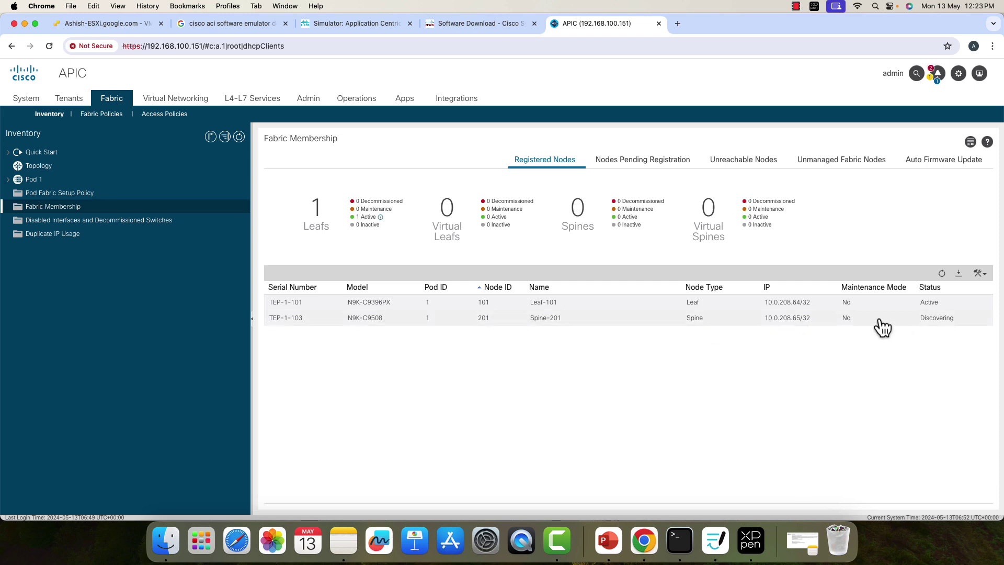
click(553, 323)
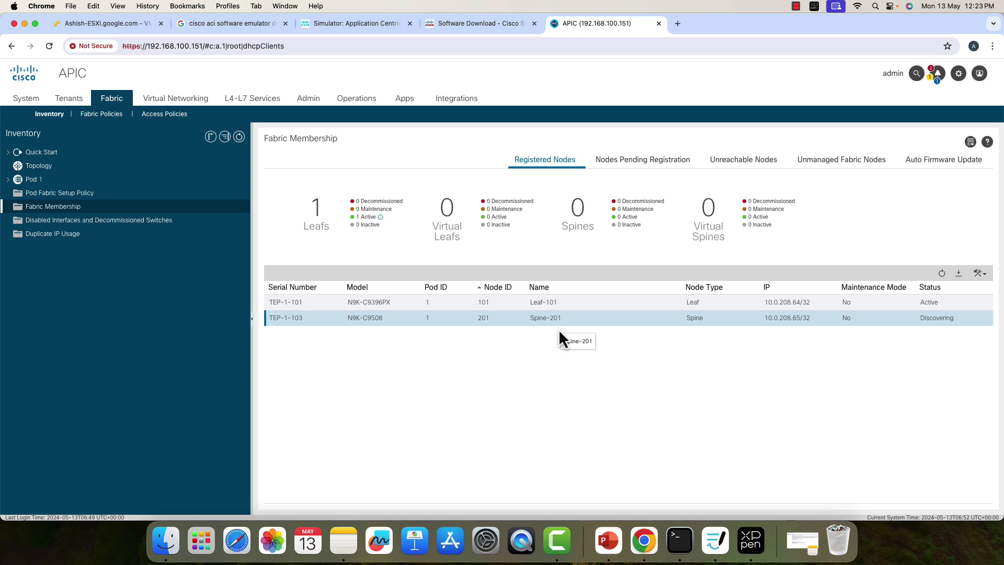
click(941, 274)
click(631, 160)
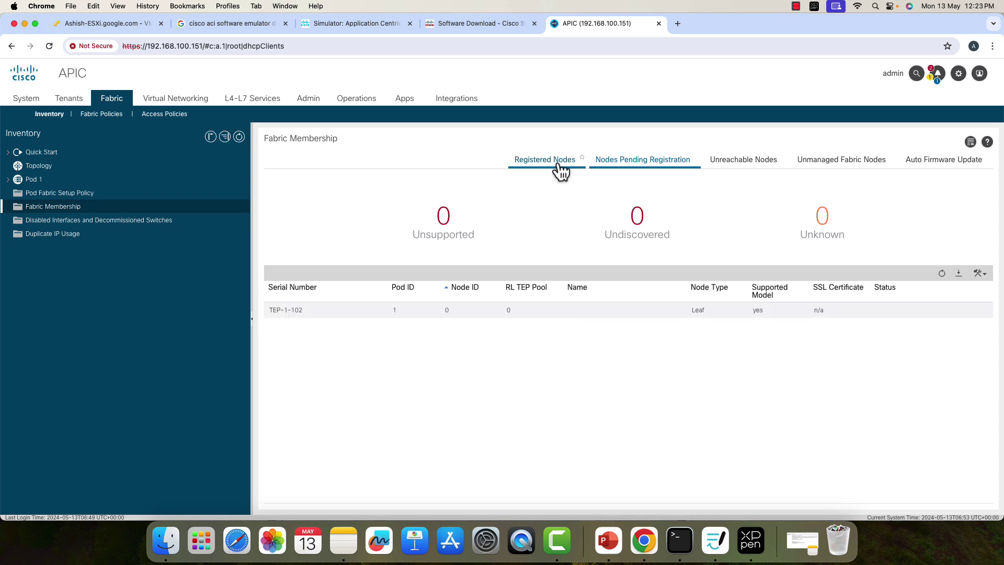
Register the pending leaf TEP-1-102 with node ID 102 and node name Leaf-102.
click(333, 314)
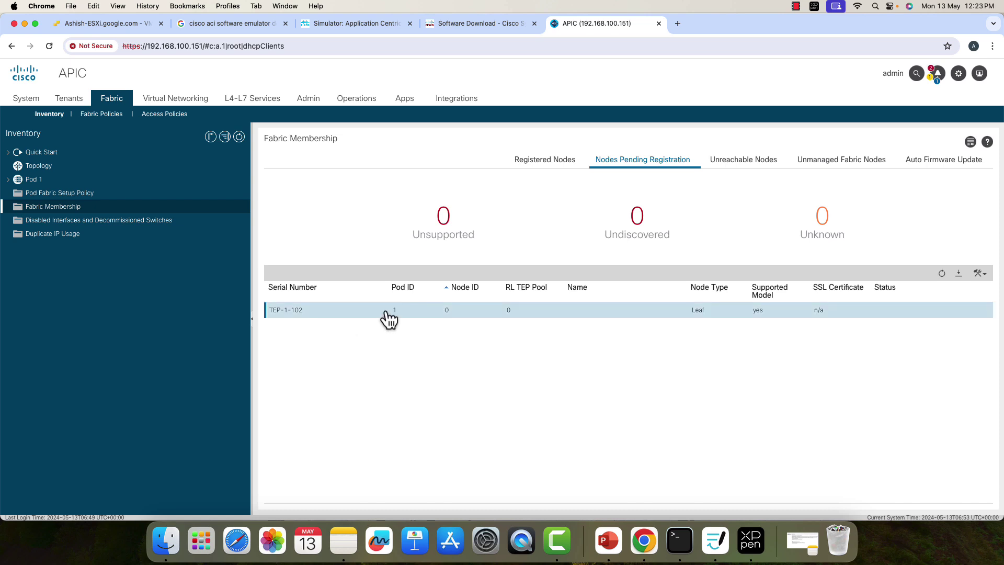
right_click(675, 313)
click(658, 319)
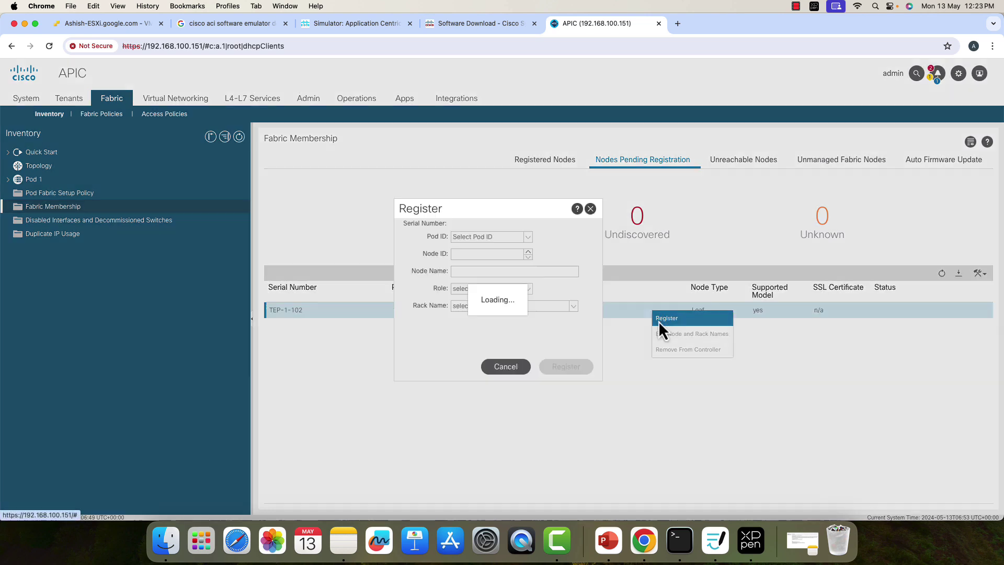
double_click(465, 254)
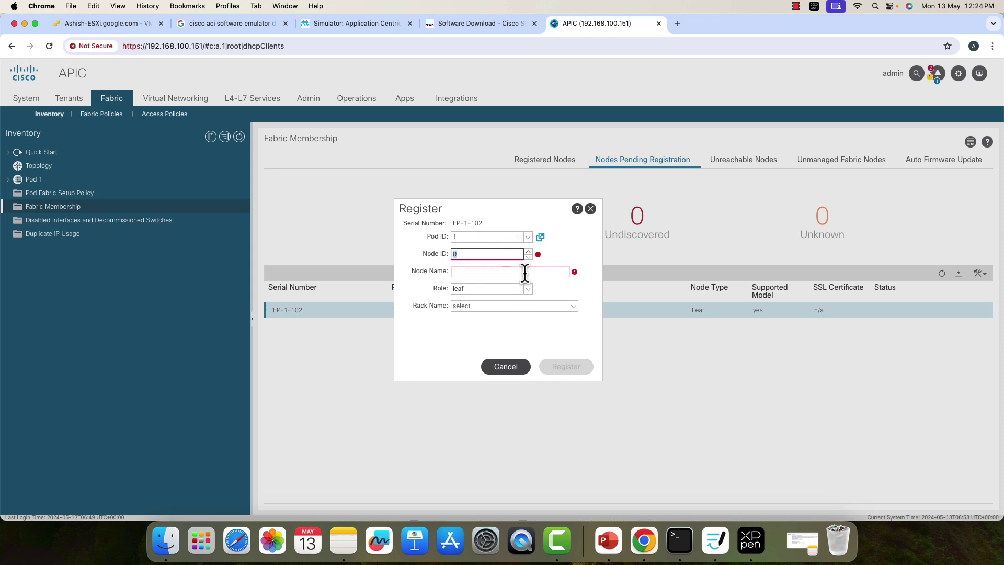
text(102)
click(516, 272)
text(Leaf-)
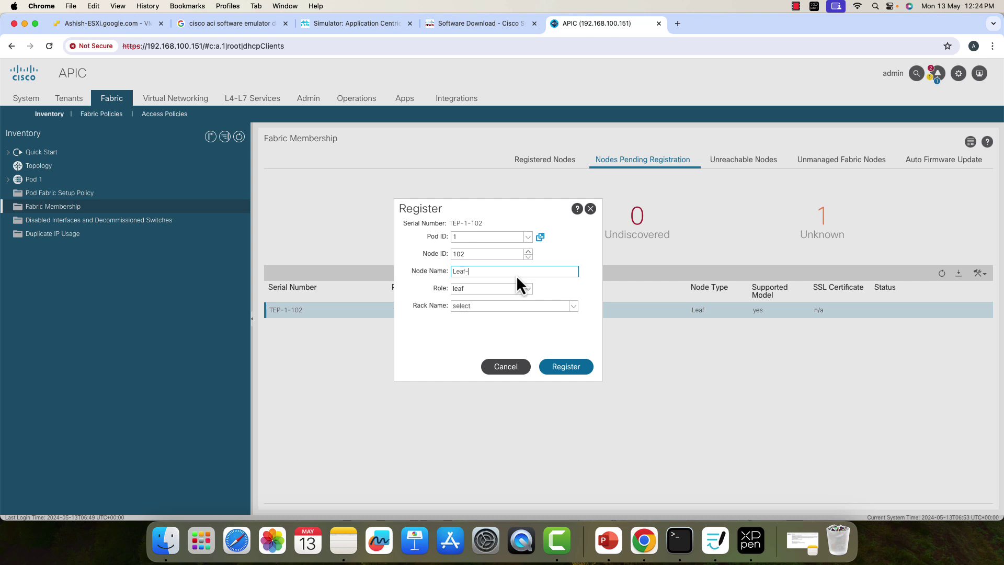
text(102)
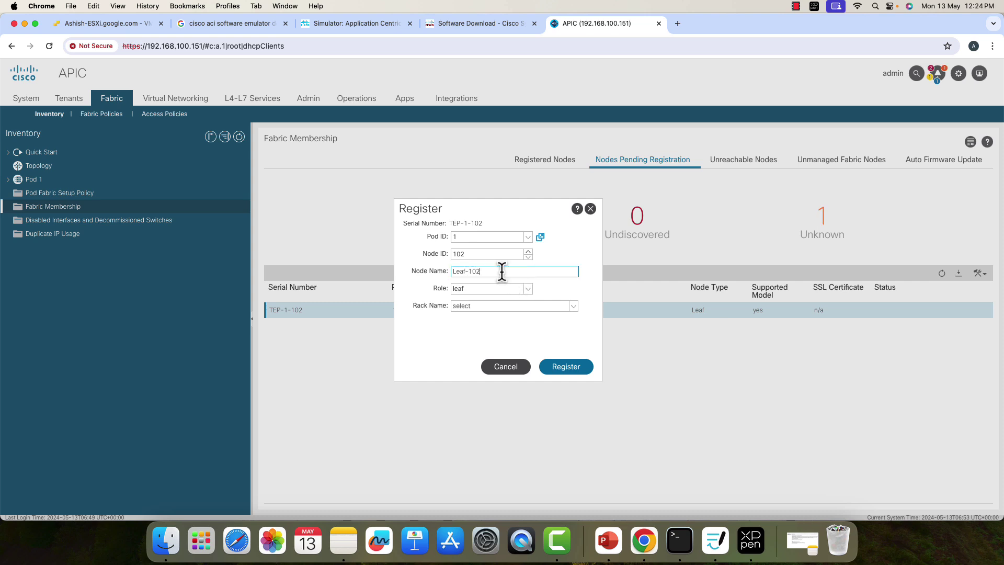
click(566, 368)
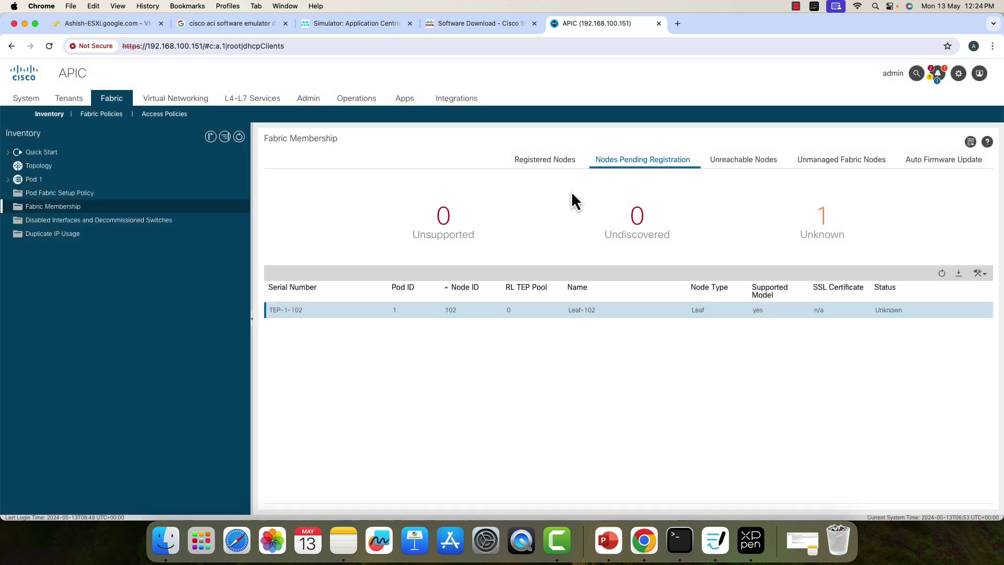
Refresh the registered and pending node lists repeatedly to check the status of all leaf and spine switches.
click(546, 160)
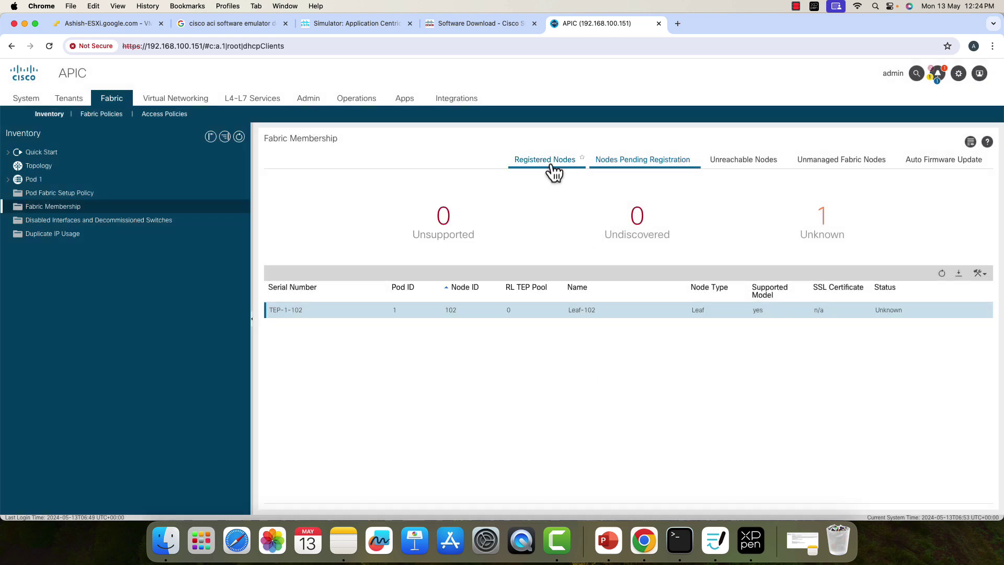
click(941, 274)
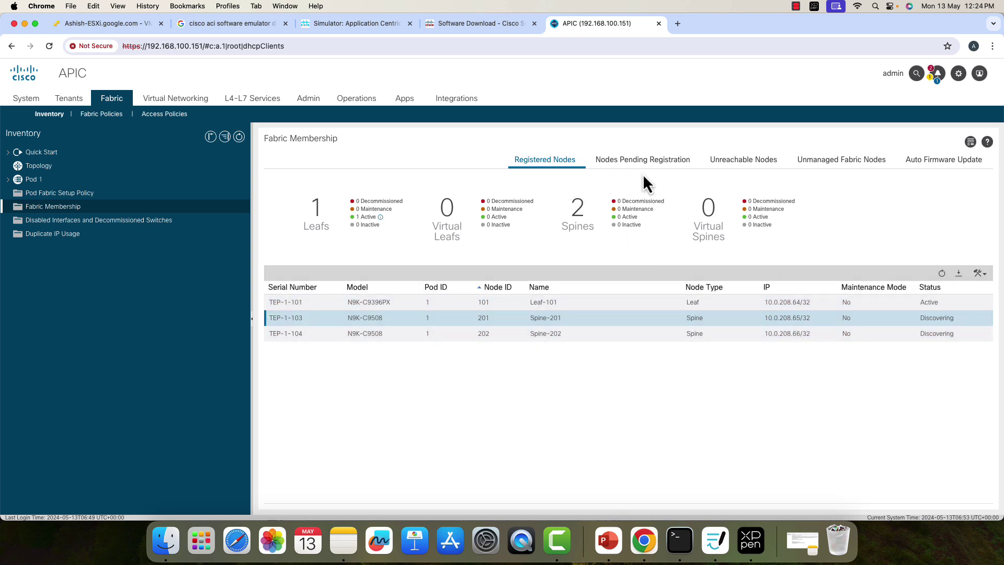
click(647, 166)
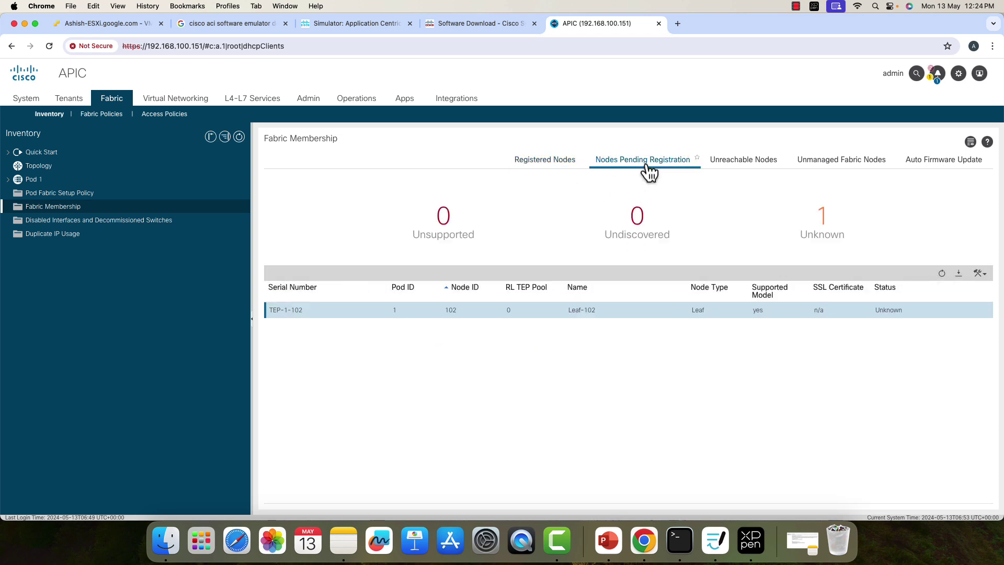
click(942, 275)
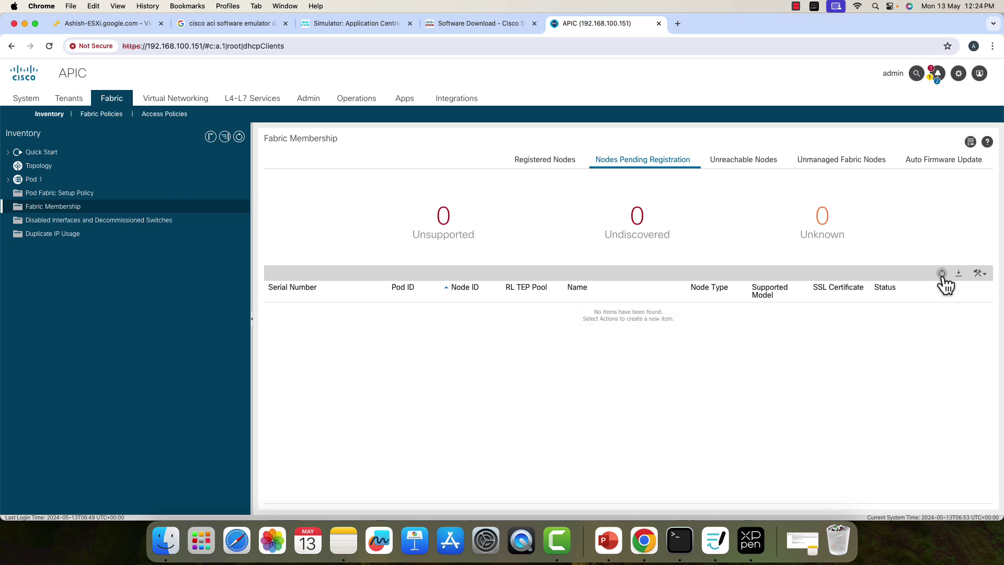
click(544, 160)
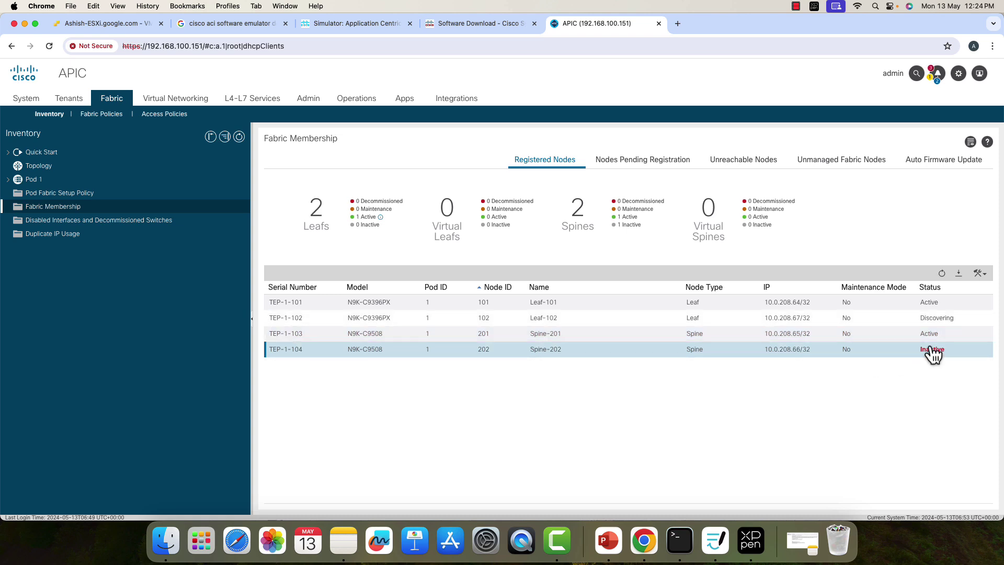
click(941, 274)
click(653, 166)
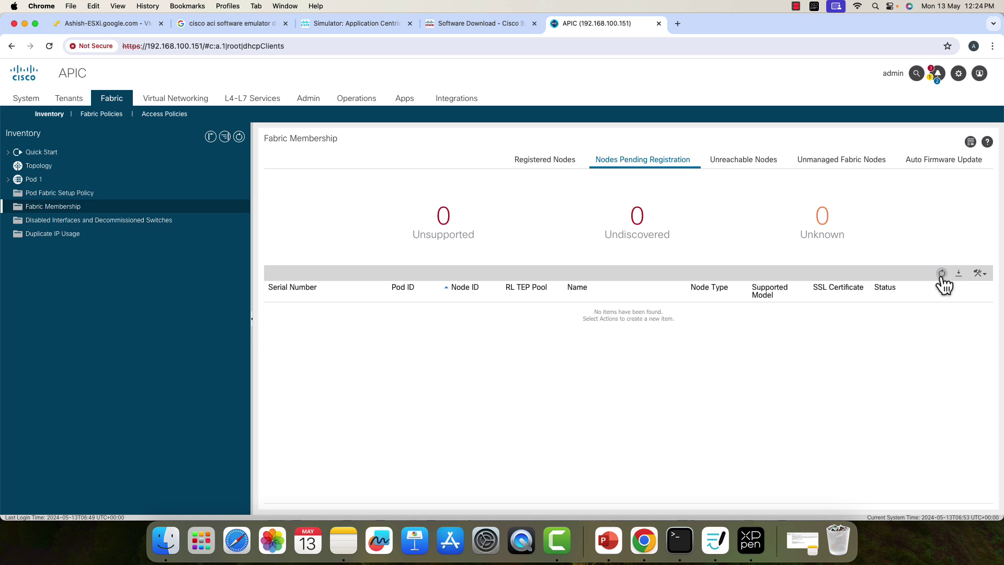
click(533, 162)
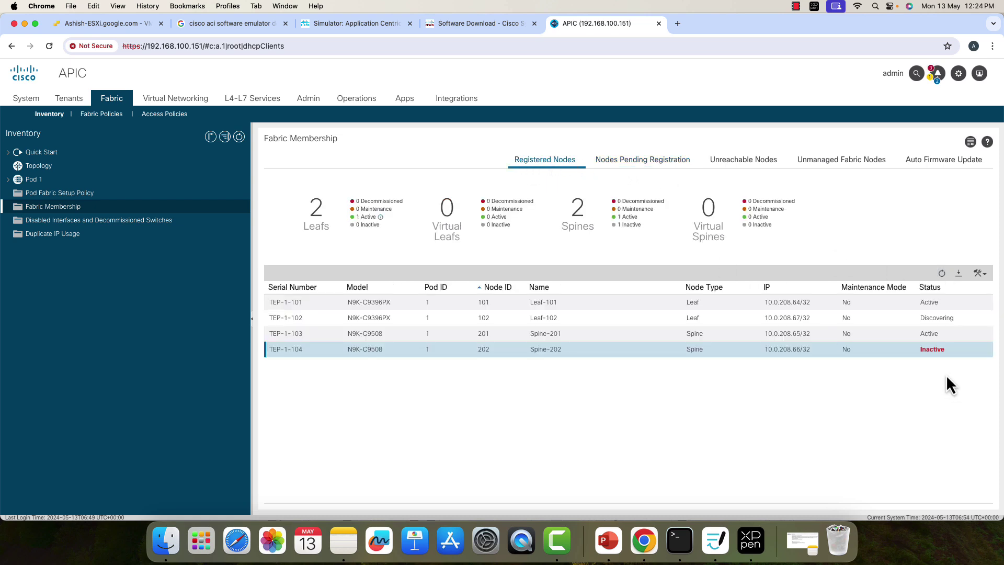
click(938, 320)
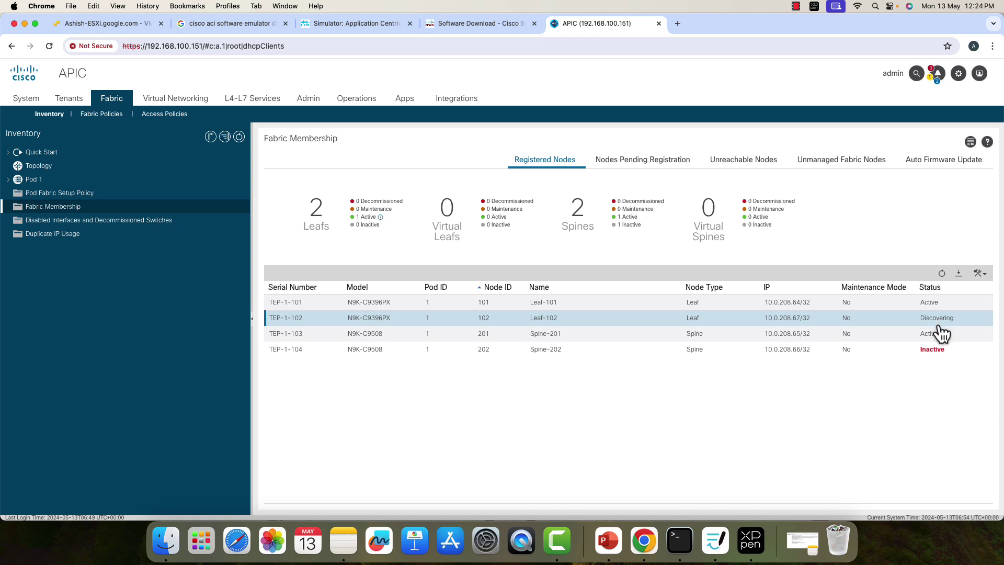
click(941, 273)
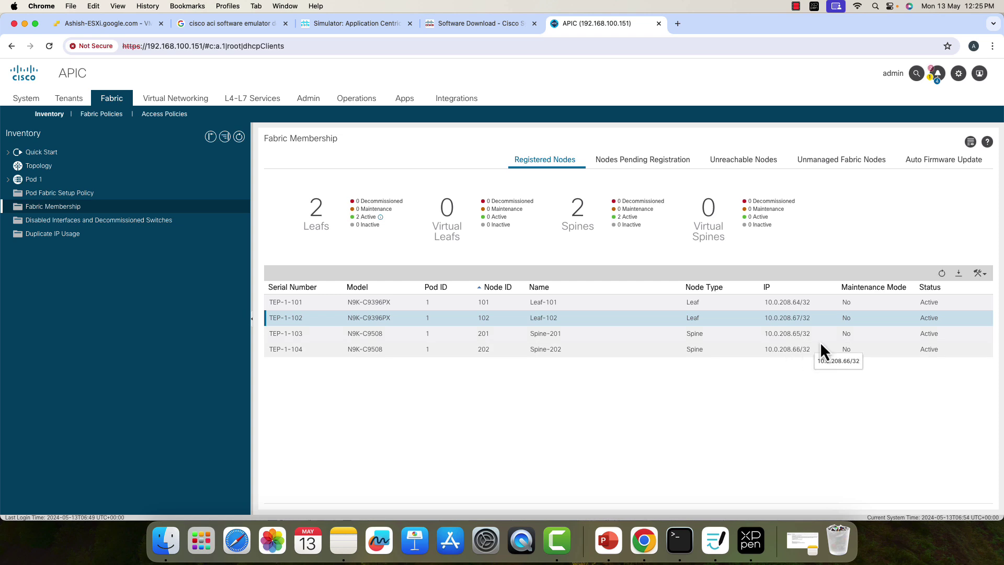
click(652, 161)
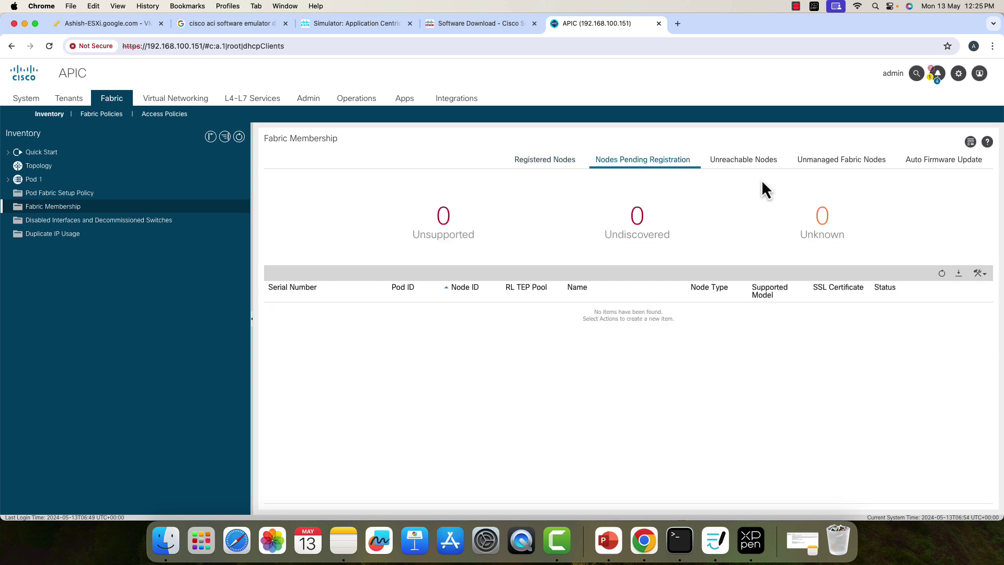
click(941, 273)
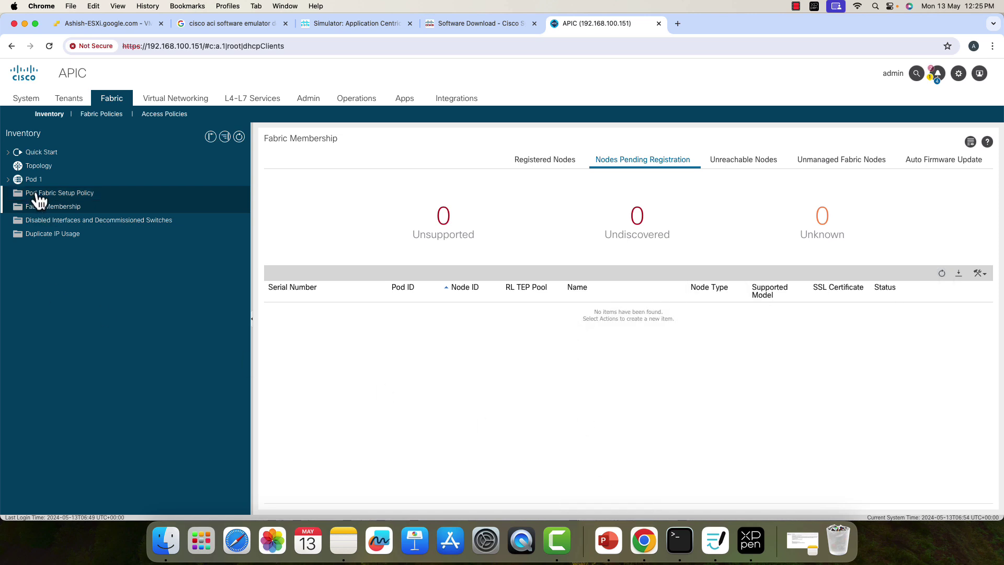
Show the fabric's topology diagram, inspect the APIC controller's port connections, and close them.
click(41, 167)
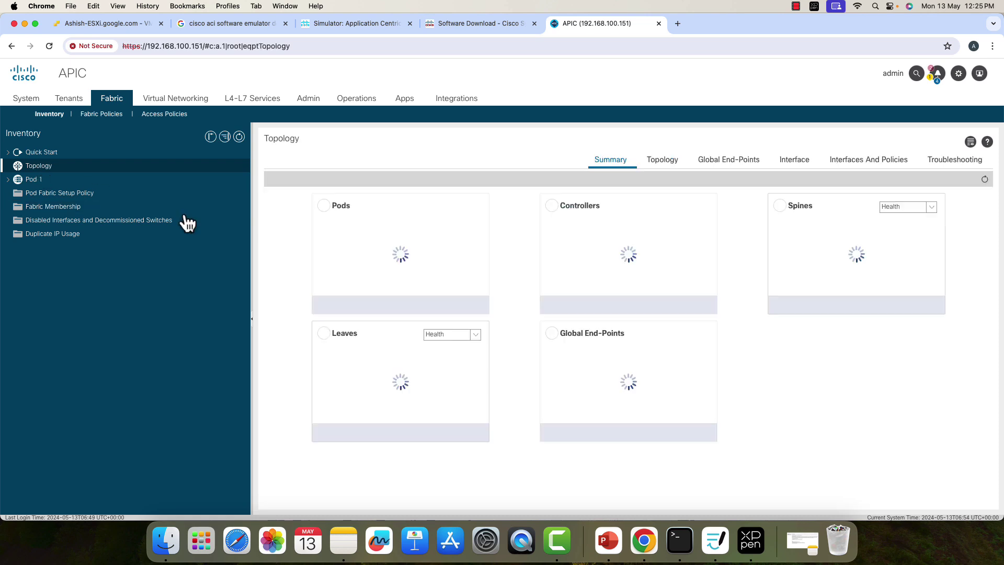
click(662, 161)
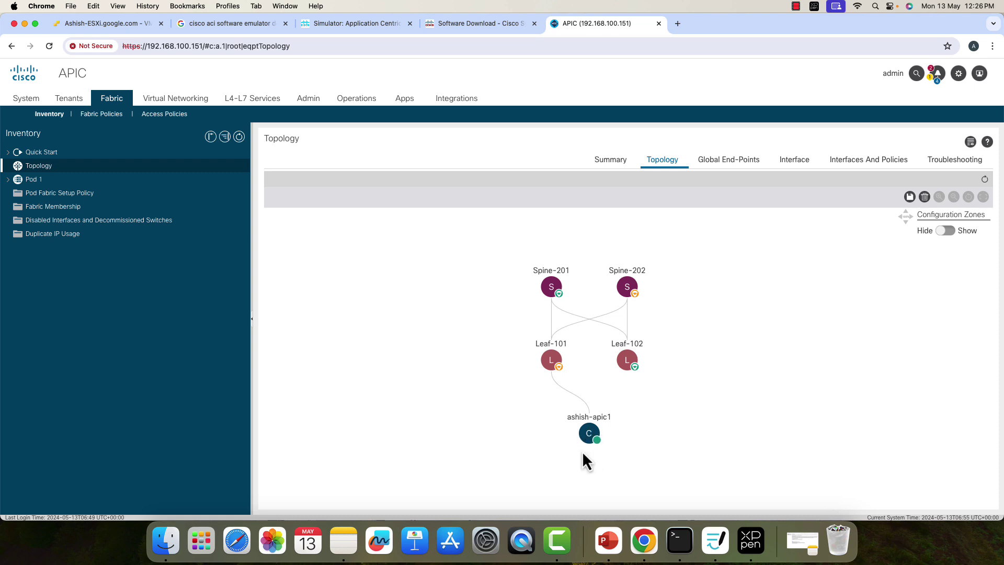
mouse_move(594, 442)
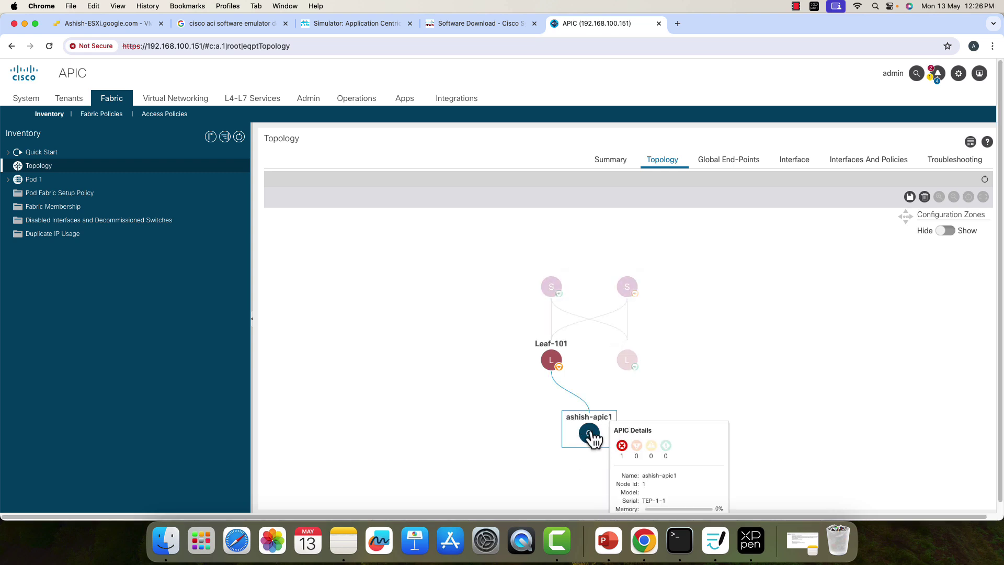
double_click(588, 432)
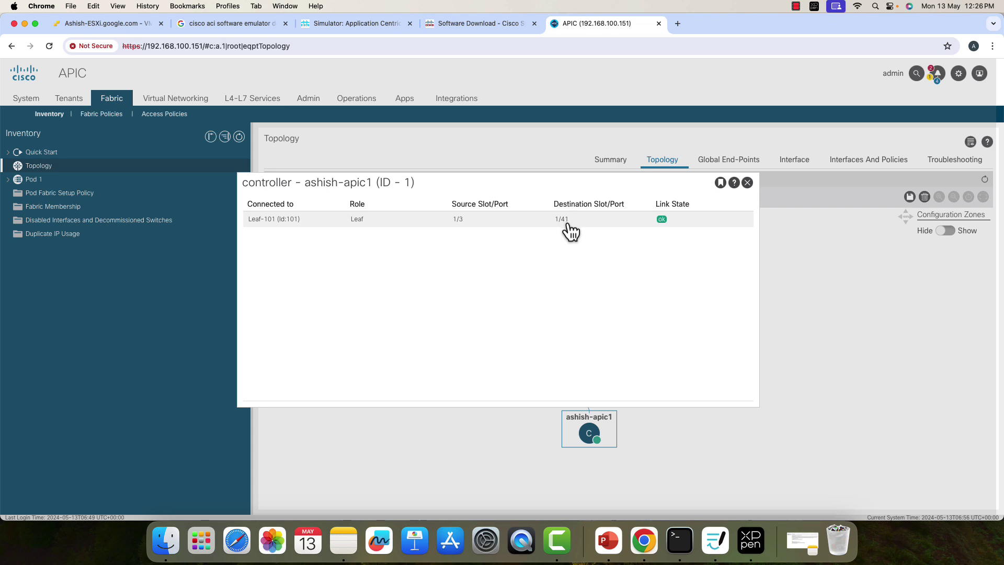
click(747, 183)
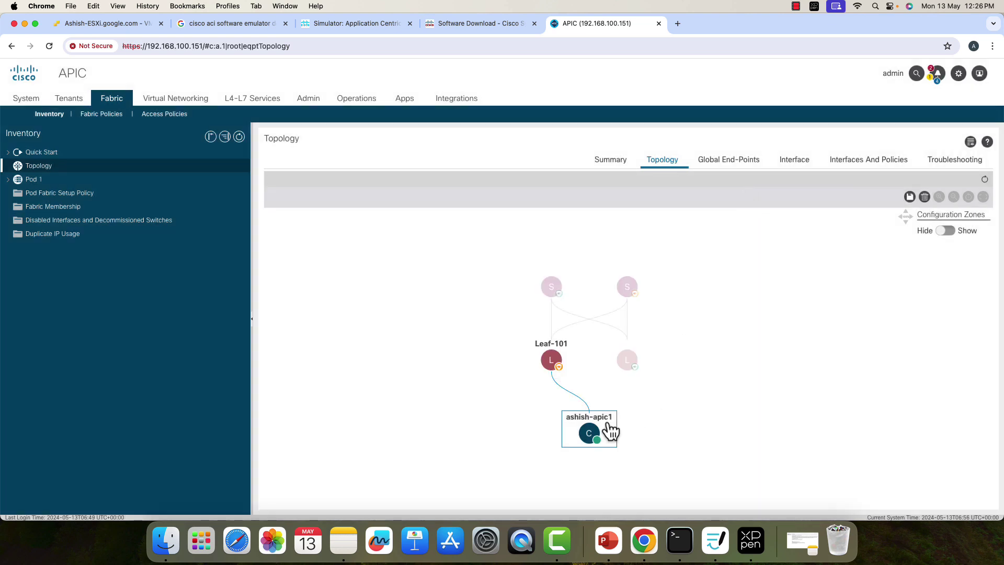
Inspect Leaf-101's node details and port connections, and show the fabric's topology summary.
mouse_move(555, 367)
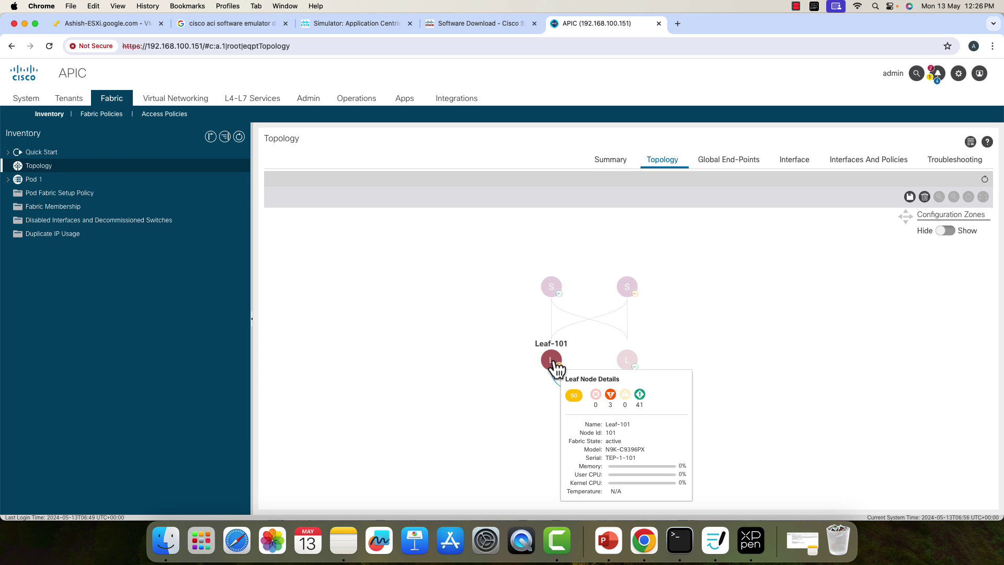
click(551, 362)
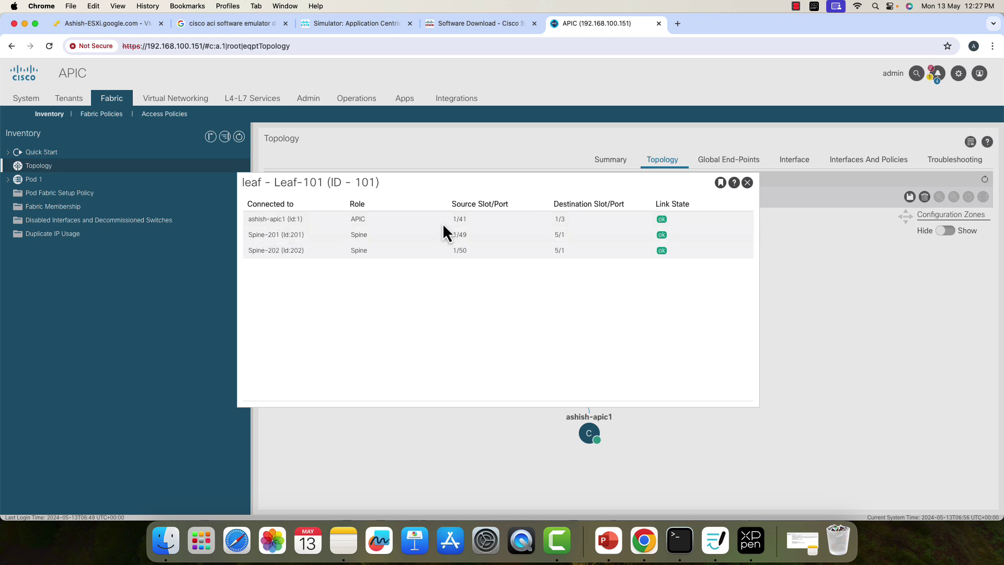
click(747, 183)
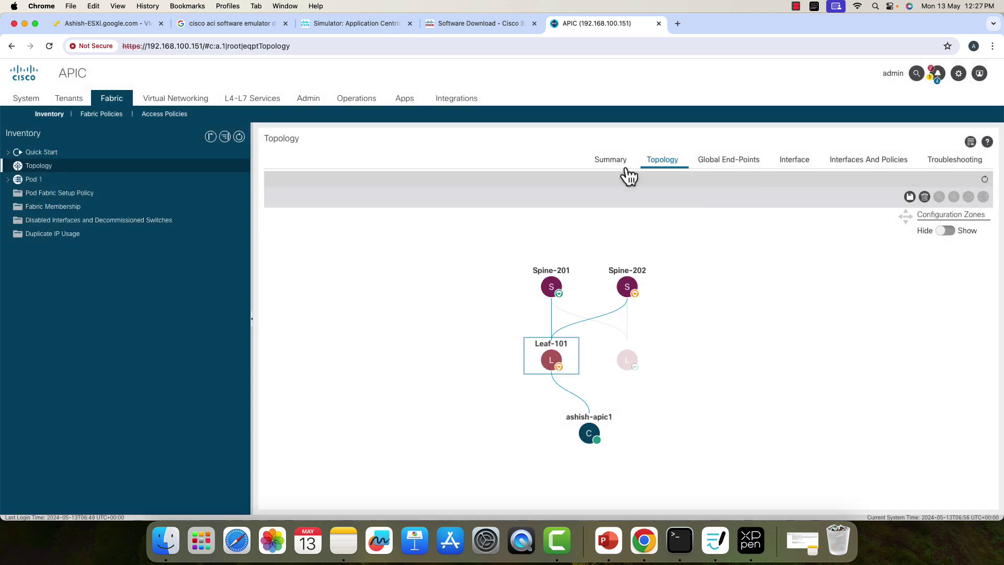
click(616, 167)
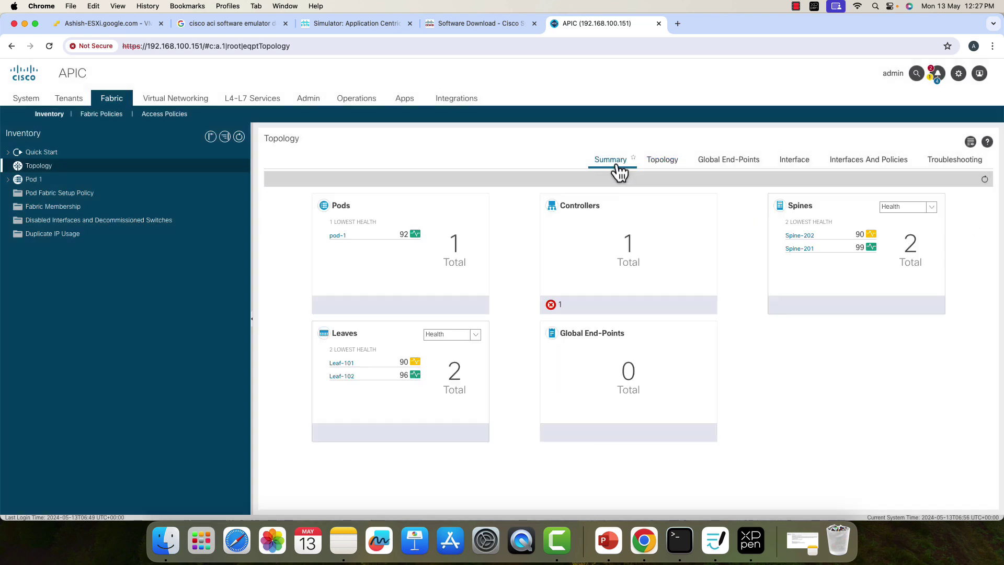
Review the fabric membership's registered nodes and nodes pending registration, and return to the registered nodes.
click(71, 211)
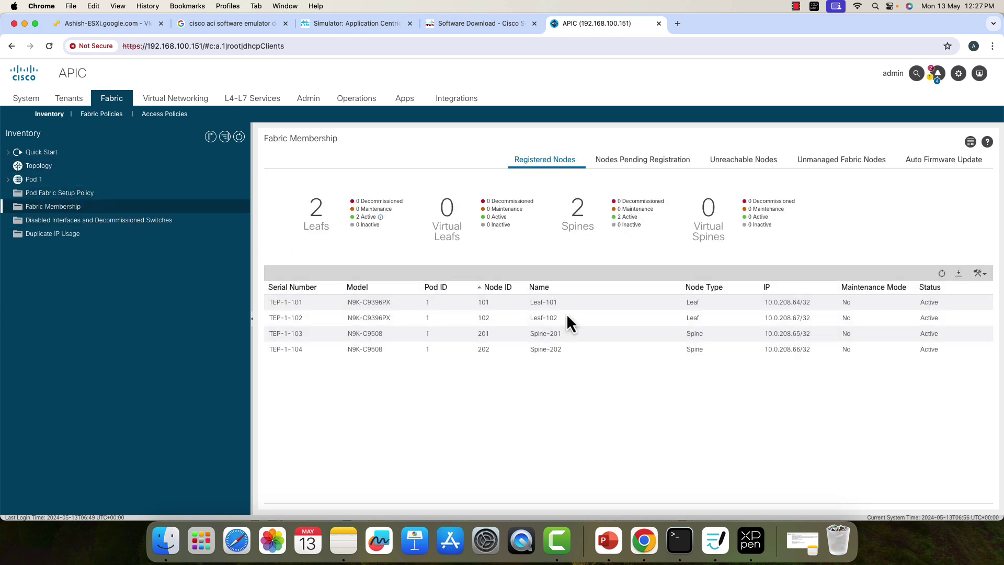
click(642, 166)
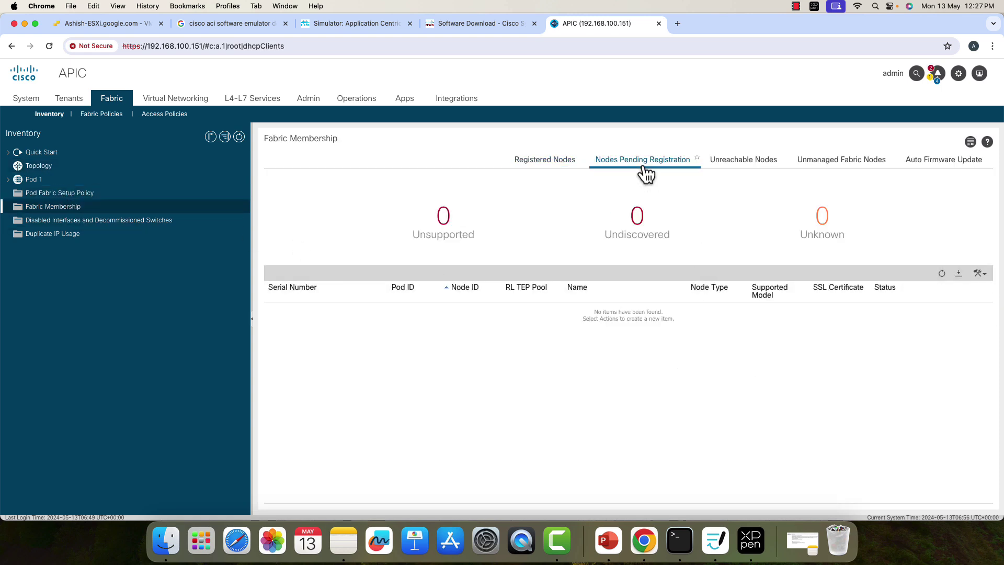
click(553, 163)
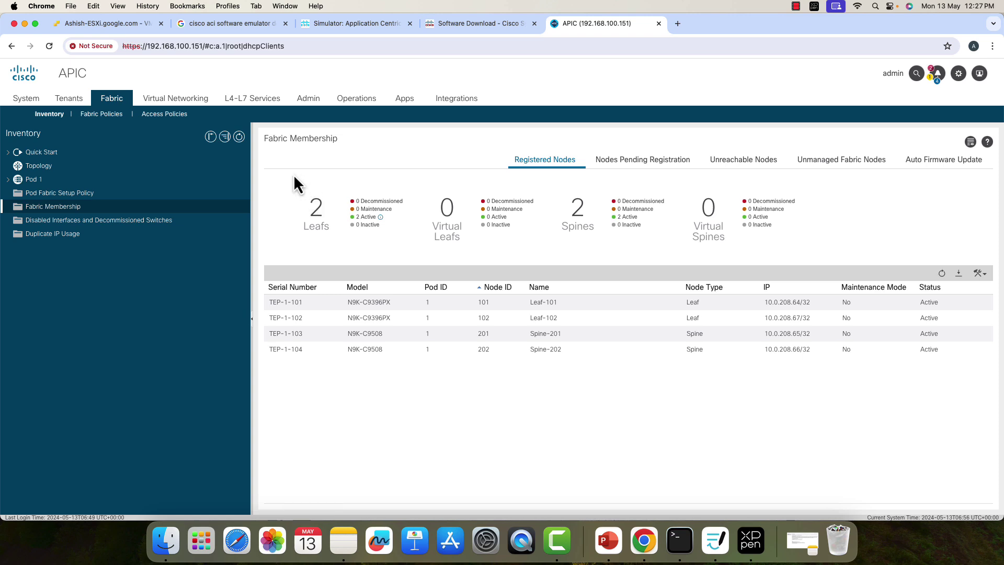
Highlight the APIC address 192.168.100.151 in the page URL and dismiss the error dialog.
click(202, 46)
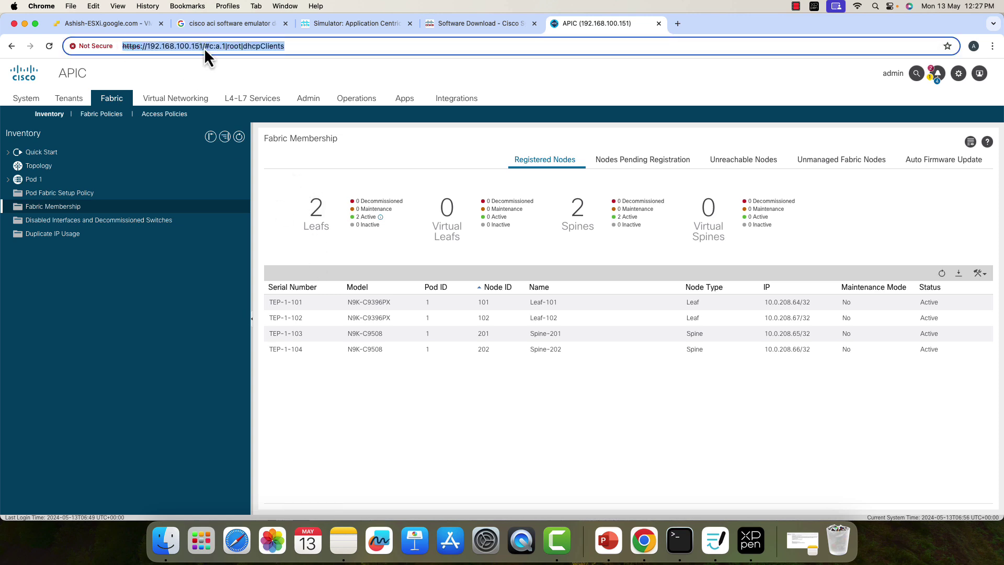
click(203, 45)
drag(203, 46, 145, 45)
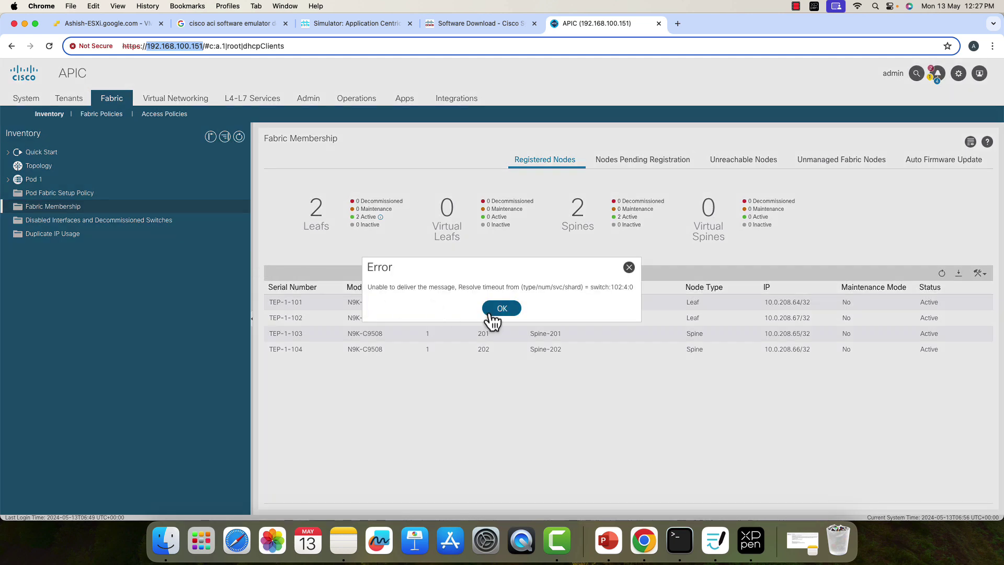
click(495, 309)
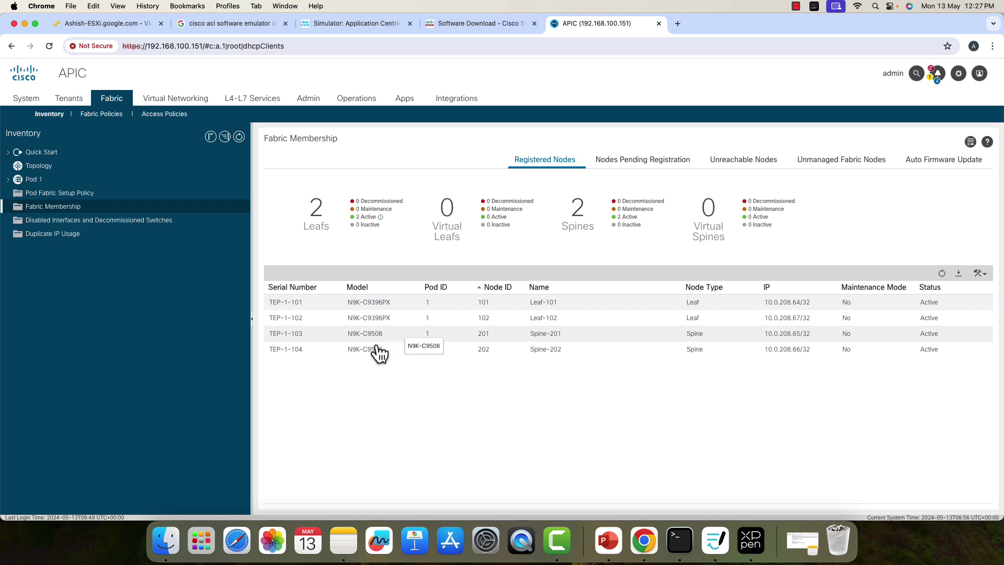
Switch to the Cisco download page for ACI Simulator release 5.1(3e), and return to APIC's registered nodes.
click(478, 27)
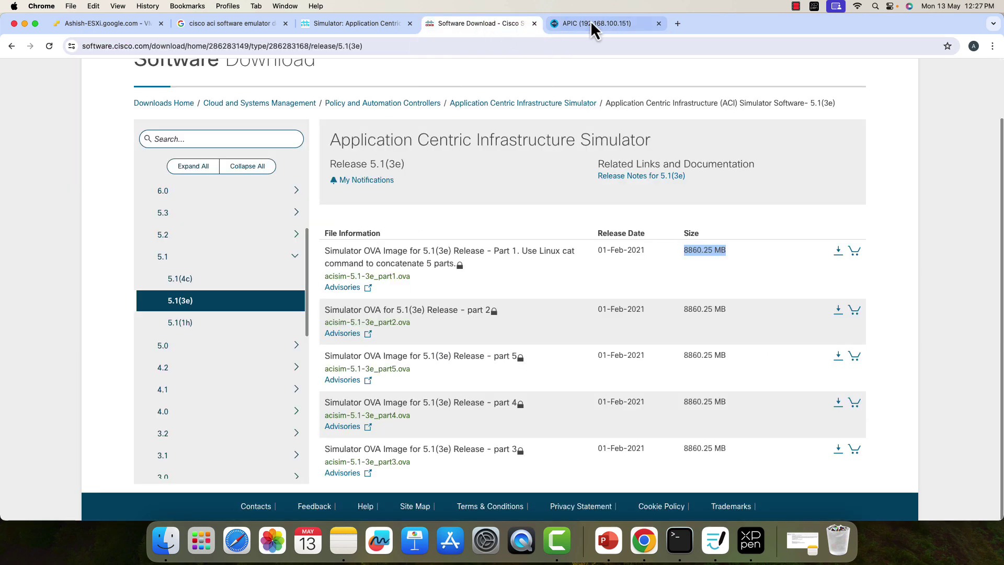
click(591, 21)
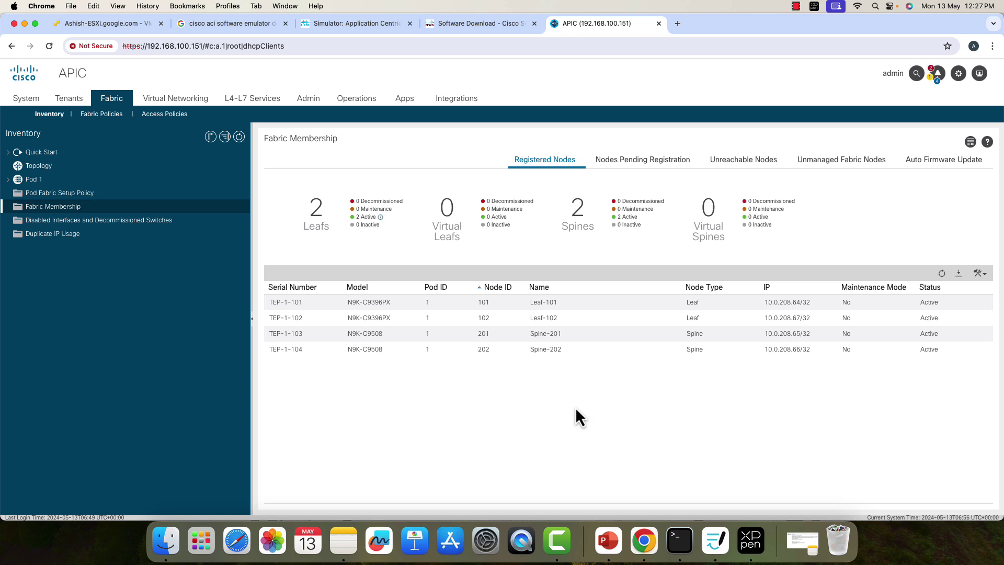